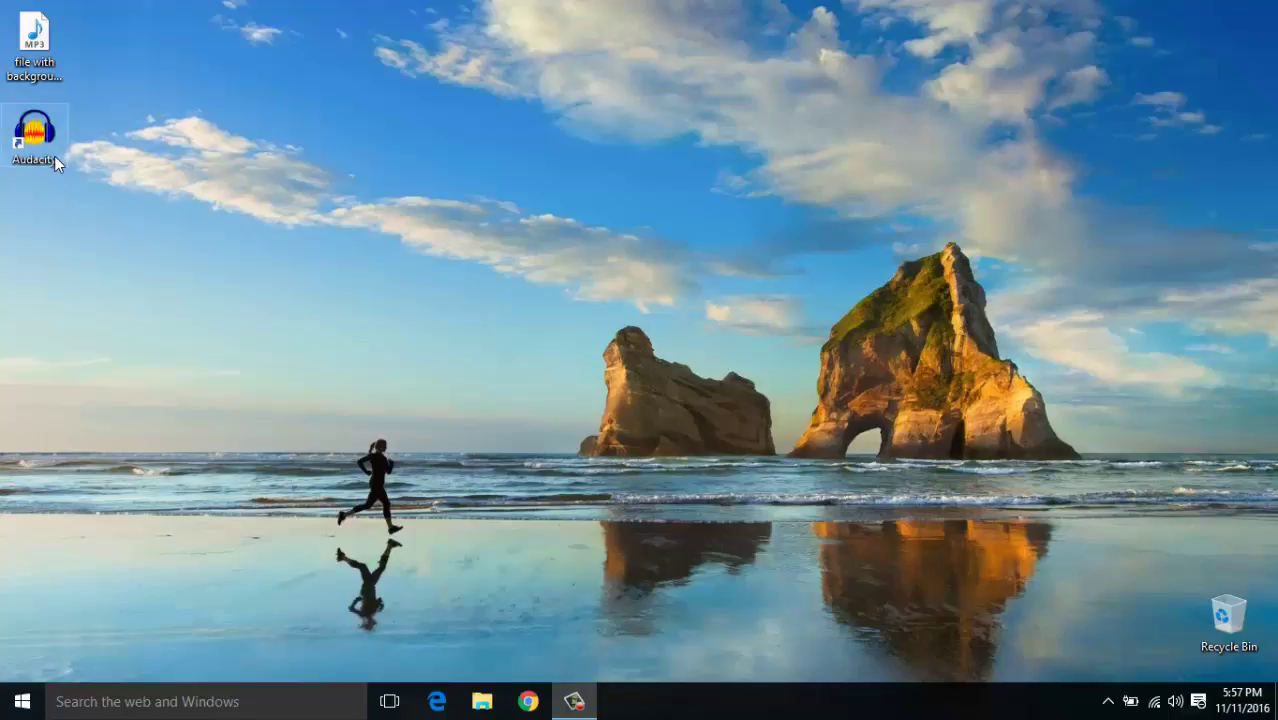
- Move the Audacity shortcut to an empty spot on the desktop and refresh the desktop
left_click_drag(54, 155, 335, 65)
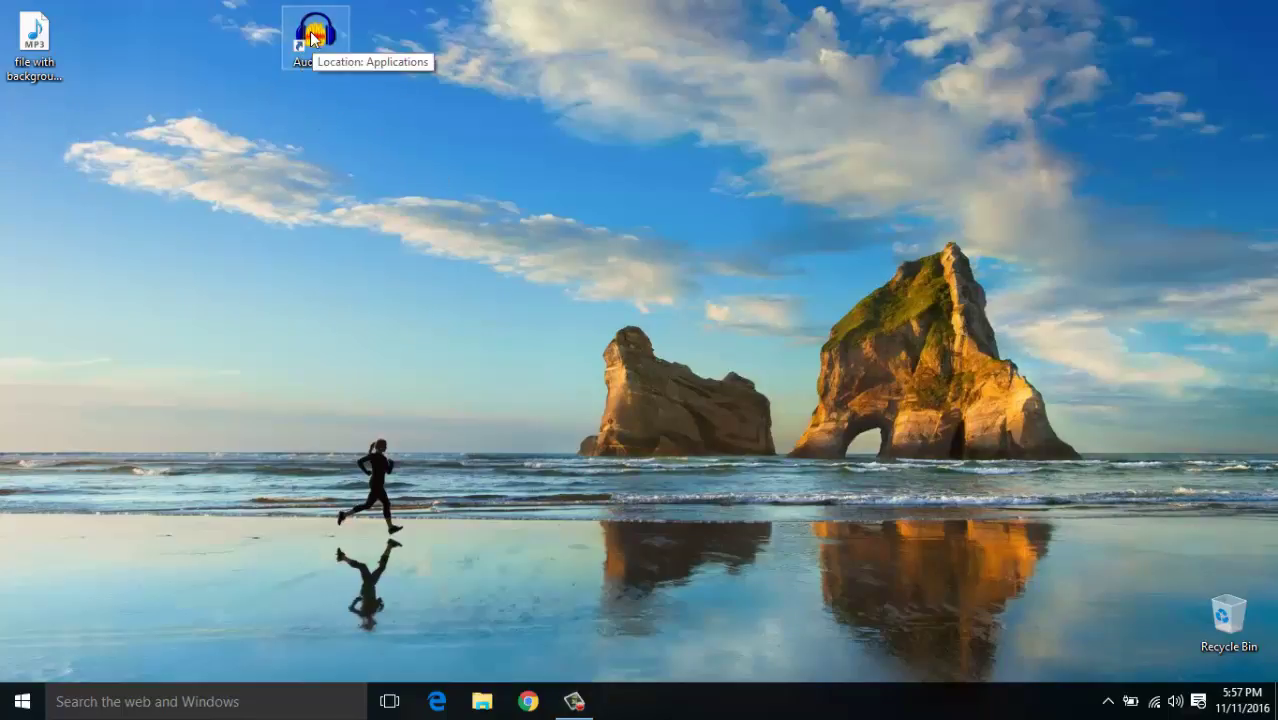
right_click(392, 87)
left_click(428, 143)
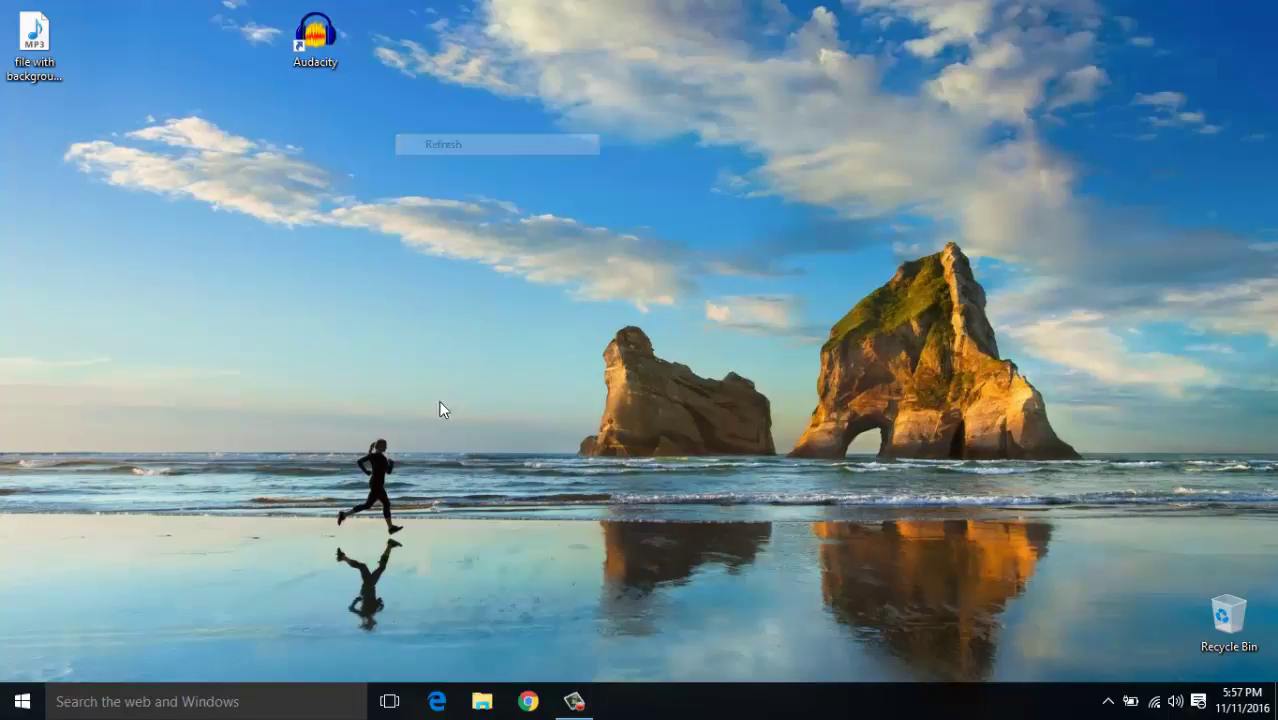
- Open Google in Chrome and search for "audacity"
left_click(532, 703)
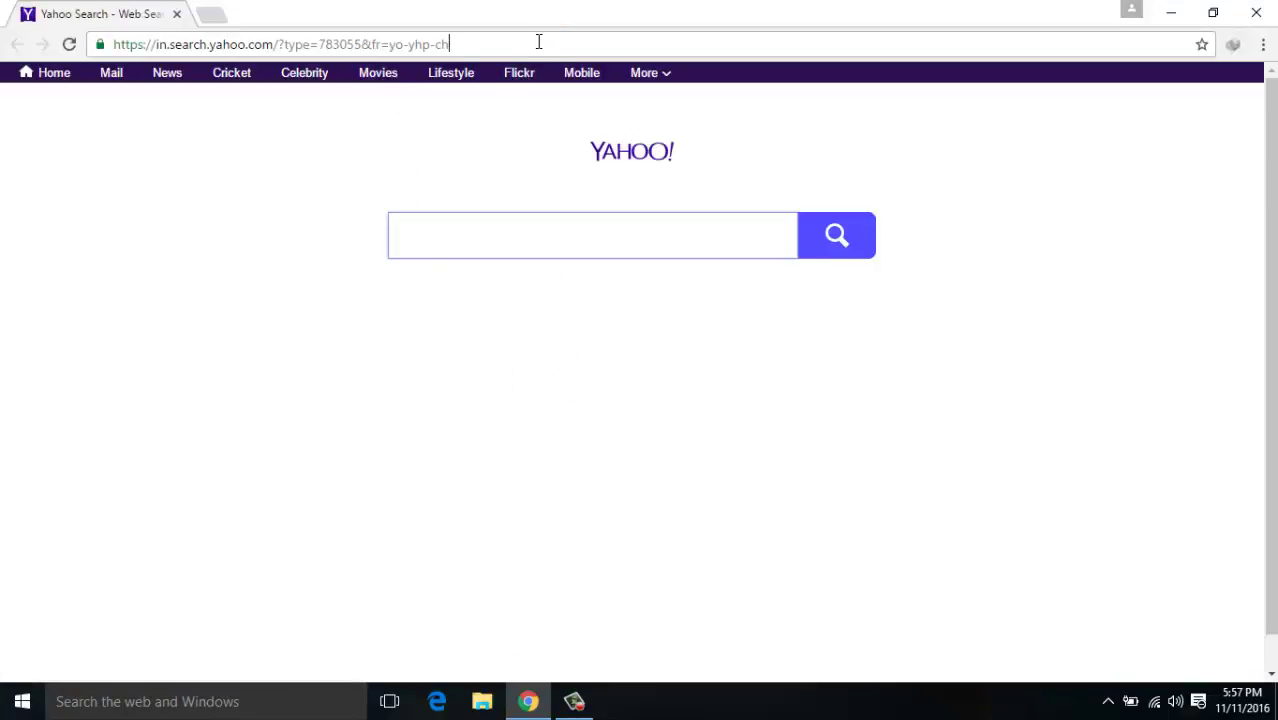
left_click(538, 41)
type("google")
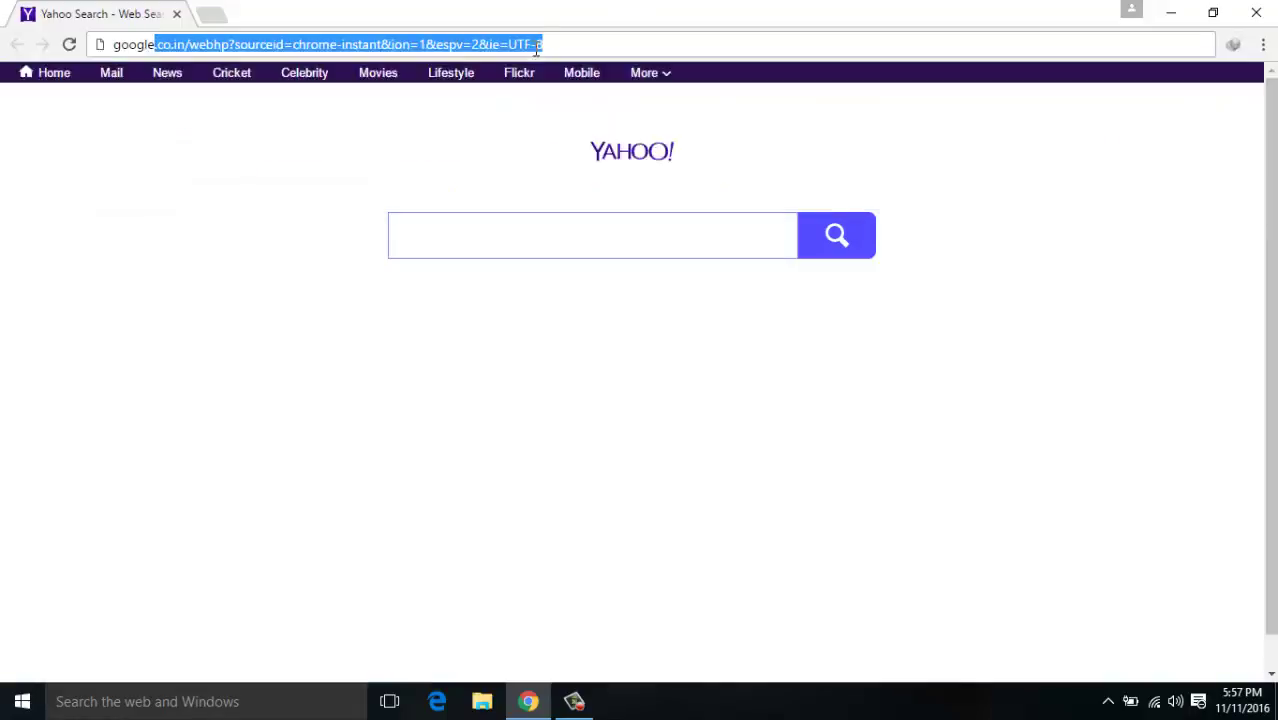
key("Return")
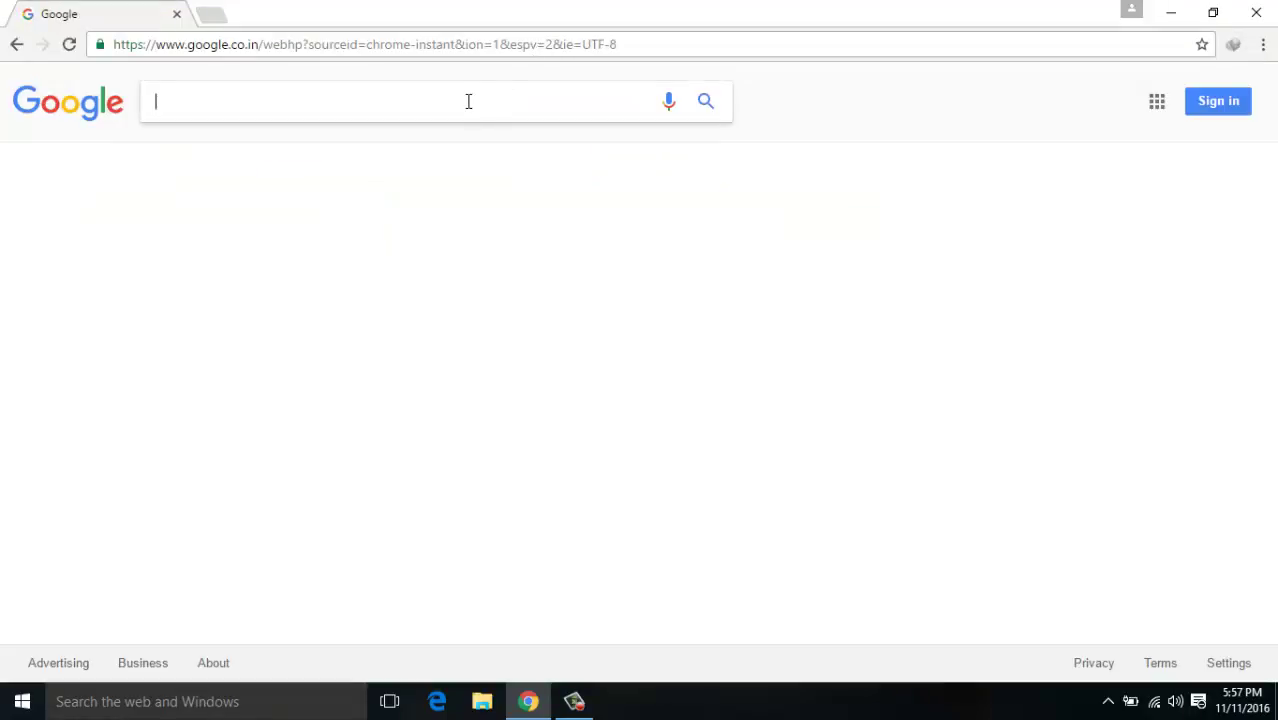
type("audacity")
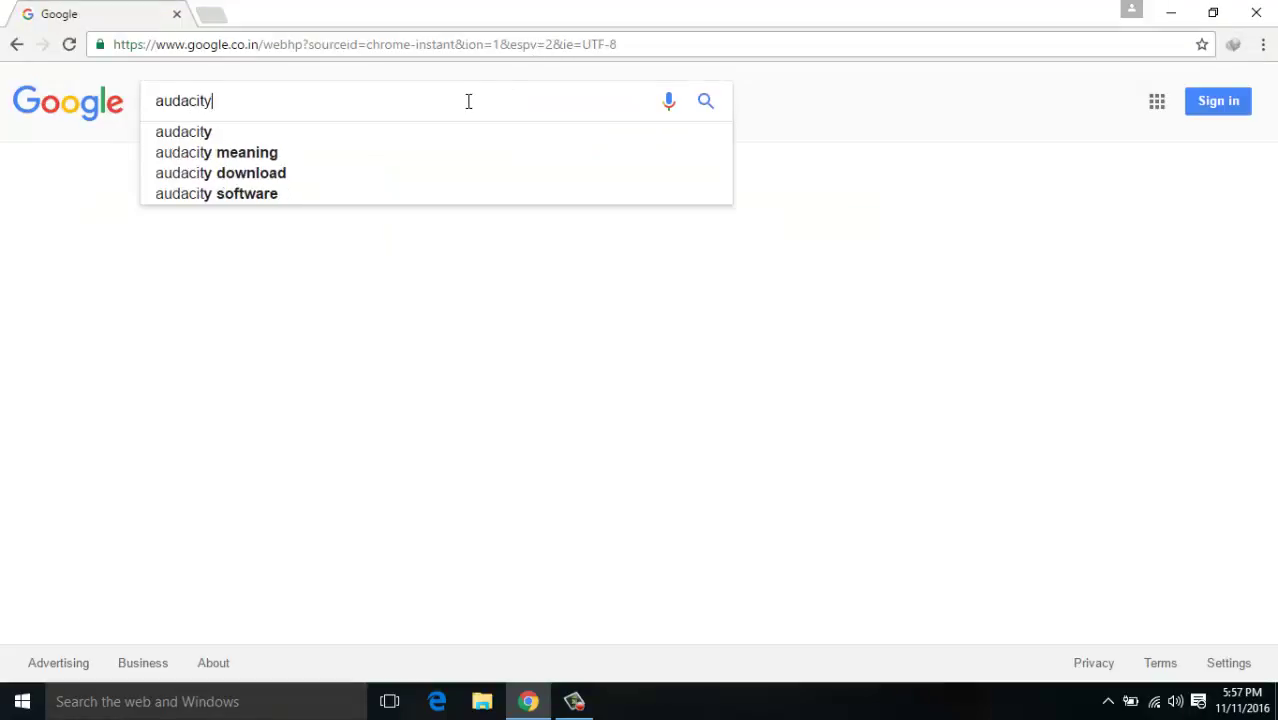
key("Return")
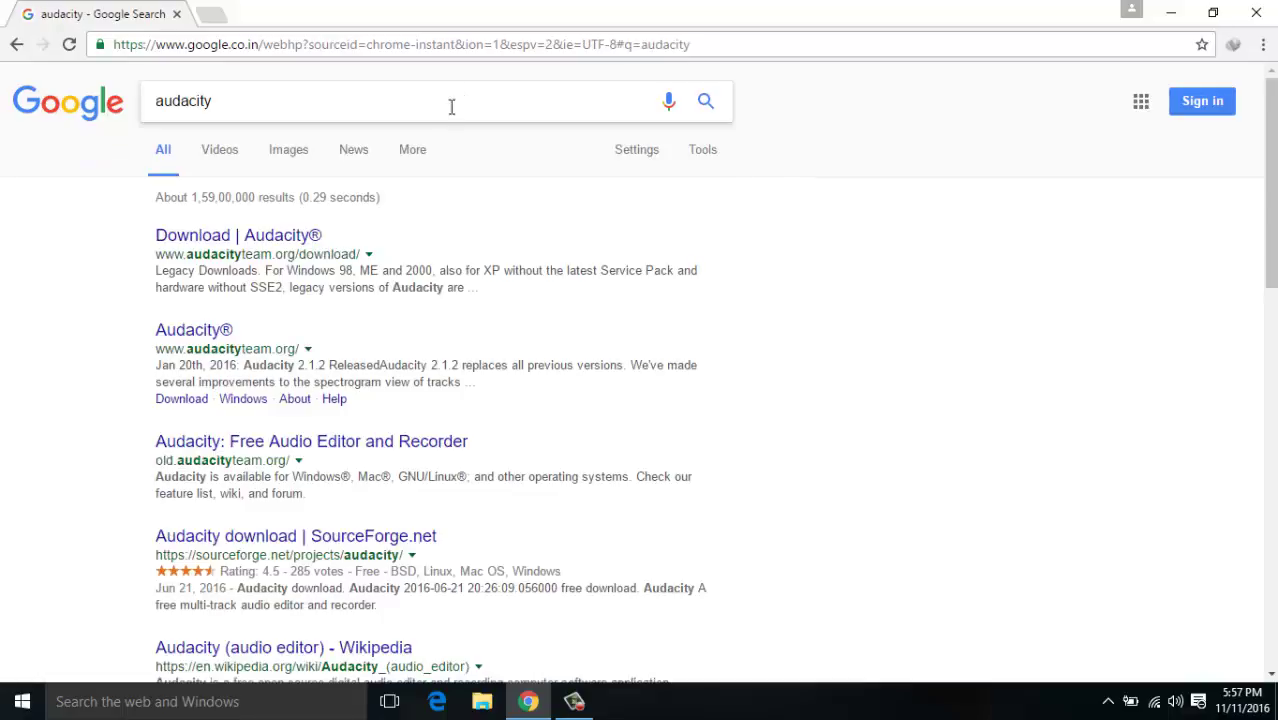
- Open the official Audacity download page from the search results and choose Audacity for Windows
left_click(241, 237)
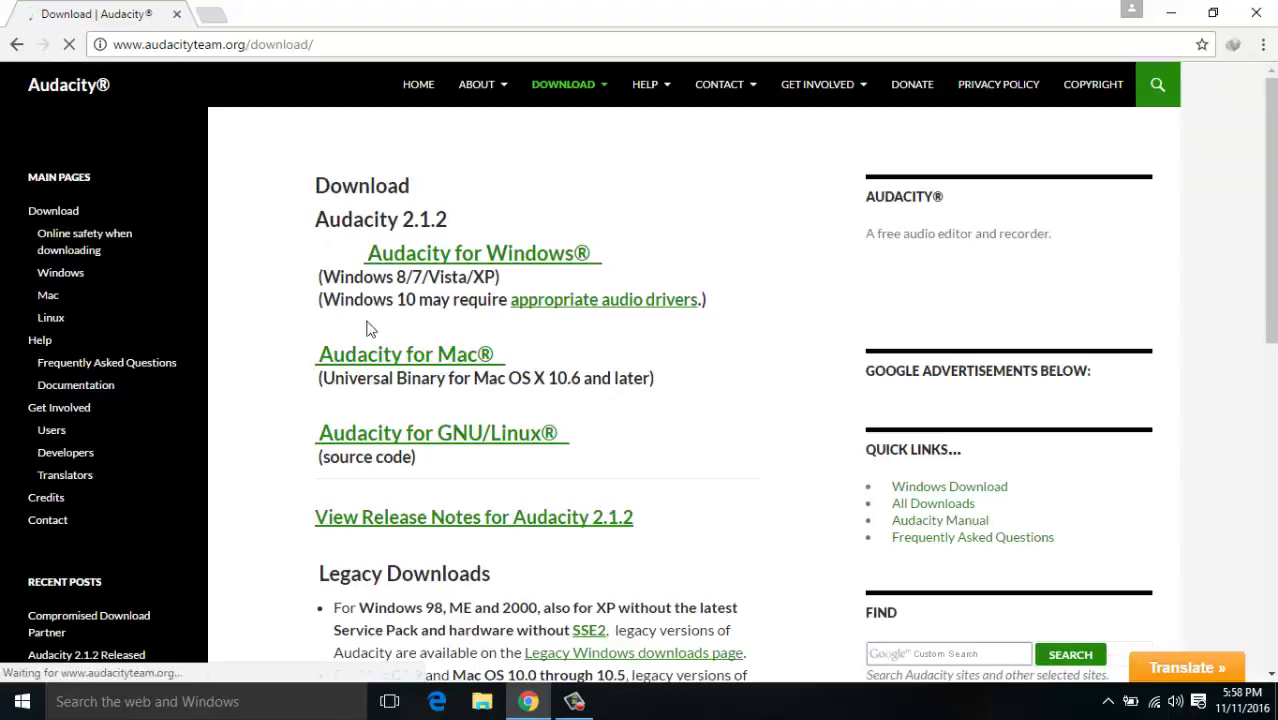
scroll(470, 274, "down", 2)
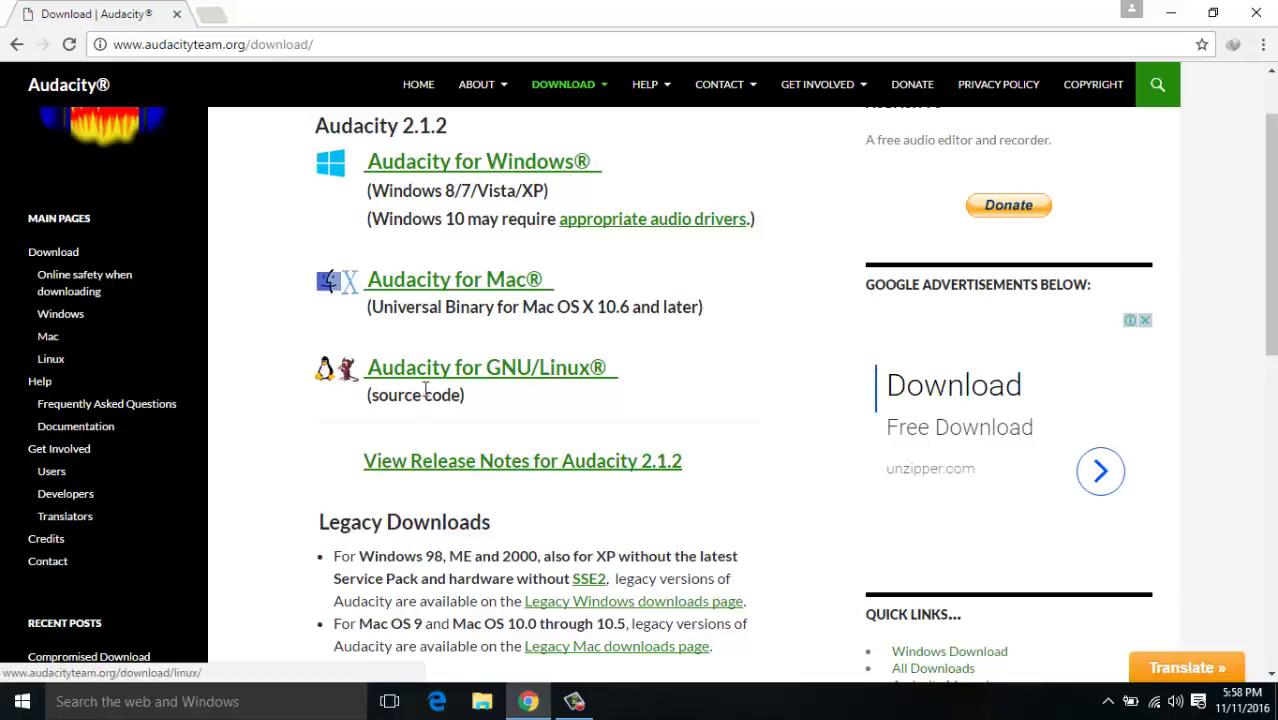
scroll(600, 352, "down", 4)
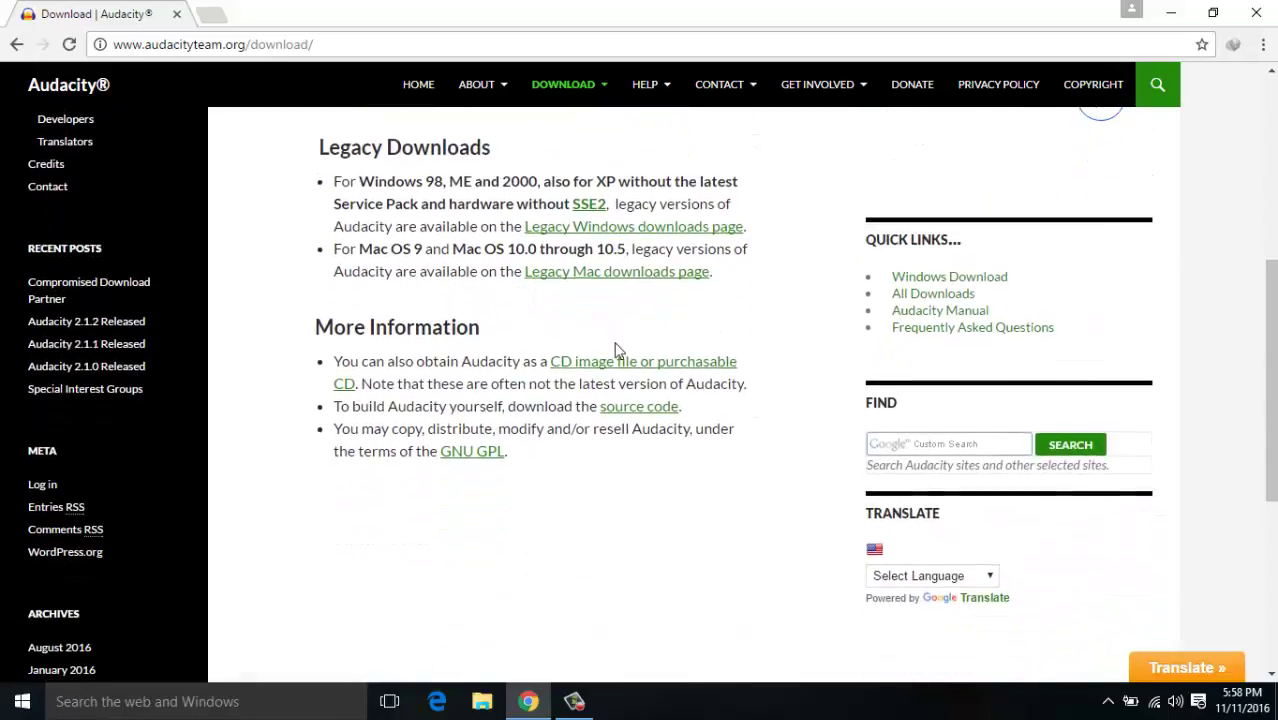
scroll(614, 348, "up", 4)
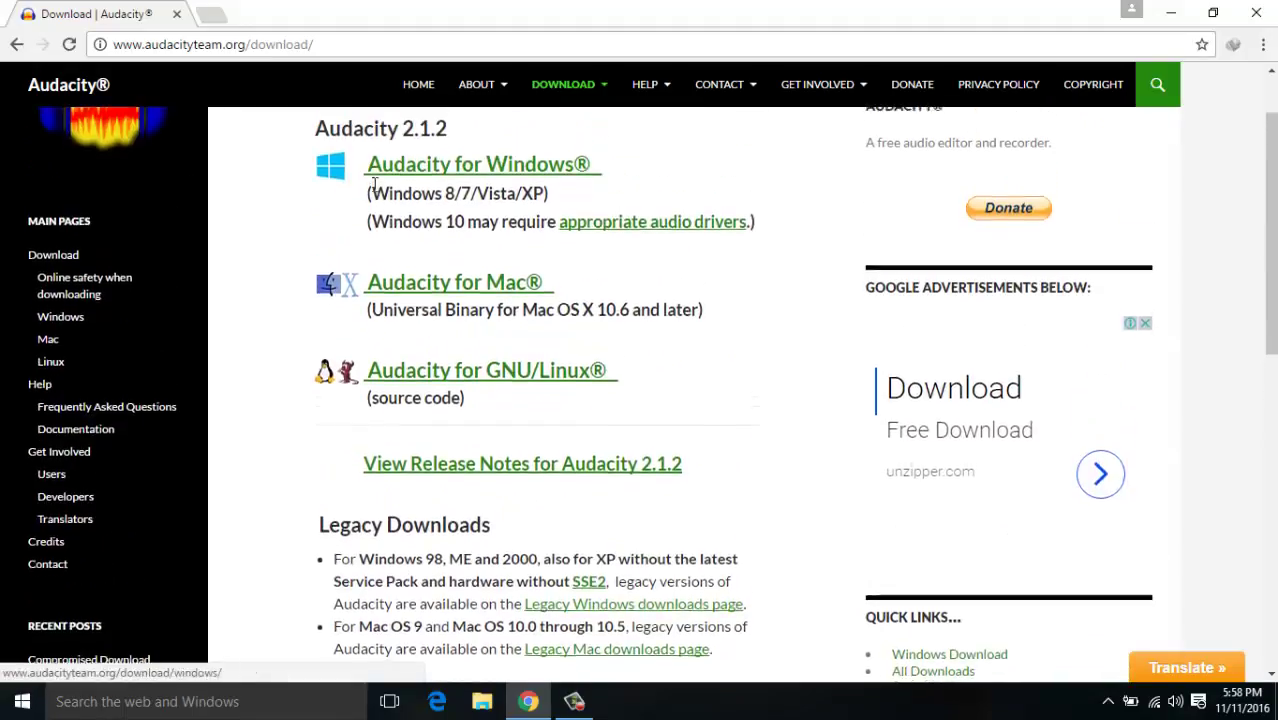
scroll(487, 272, "up", 1)
left_click(510, 262)
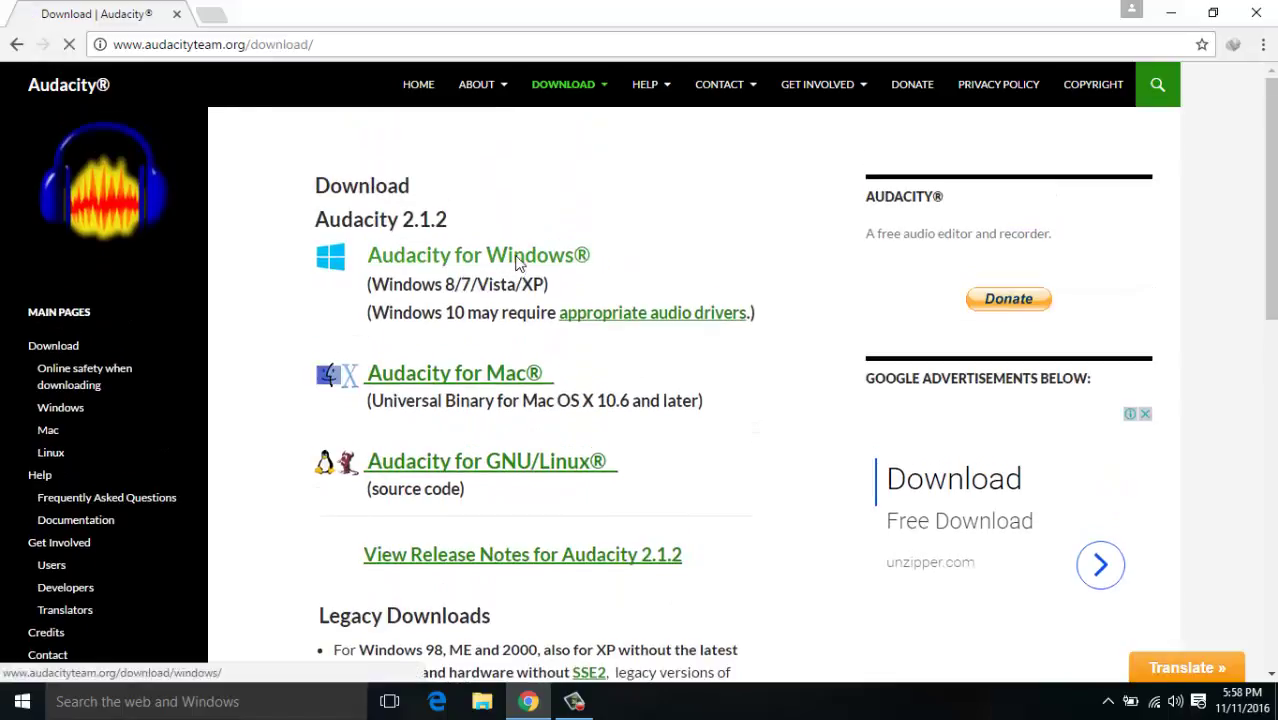
- Start downloading the installer audacity-win-2.1.2.exe from FossHub and close the download progress window
scroll(504, 276, "down", 2)
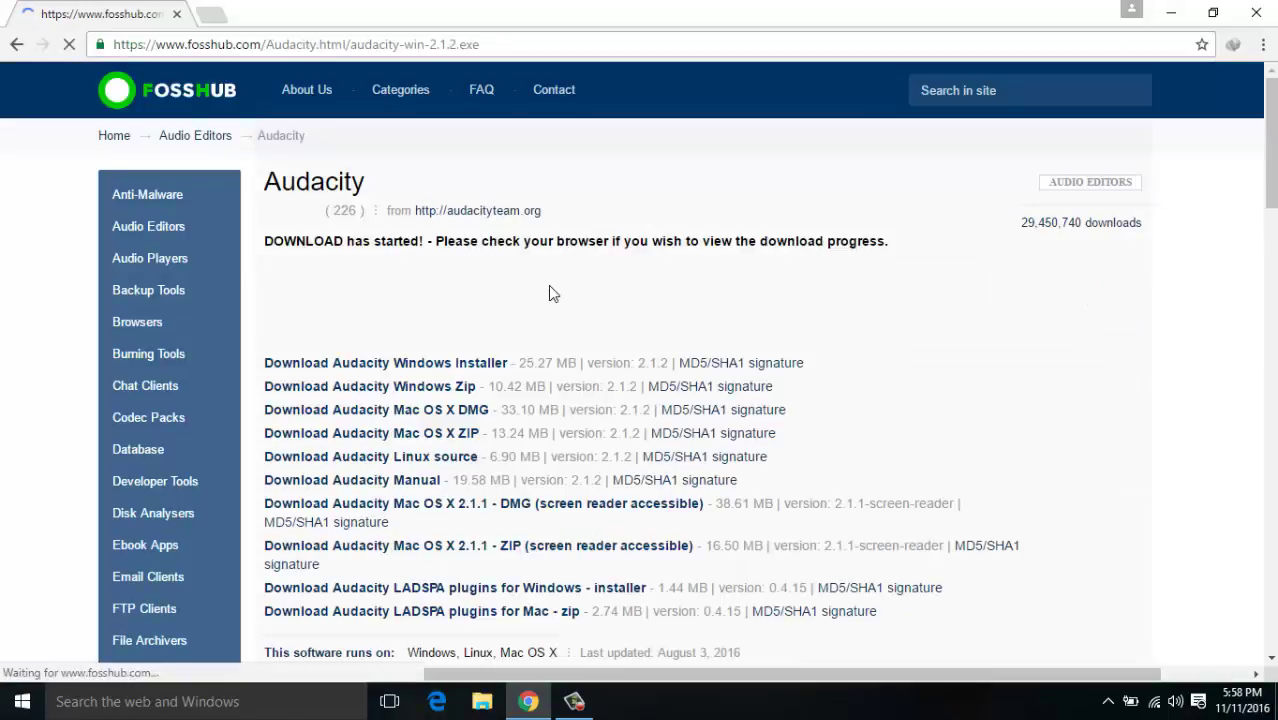
scroll(553, 293, "down", 3)
scroll(776, 380, "down", 2)
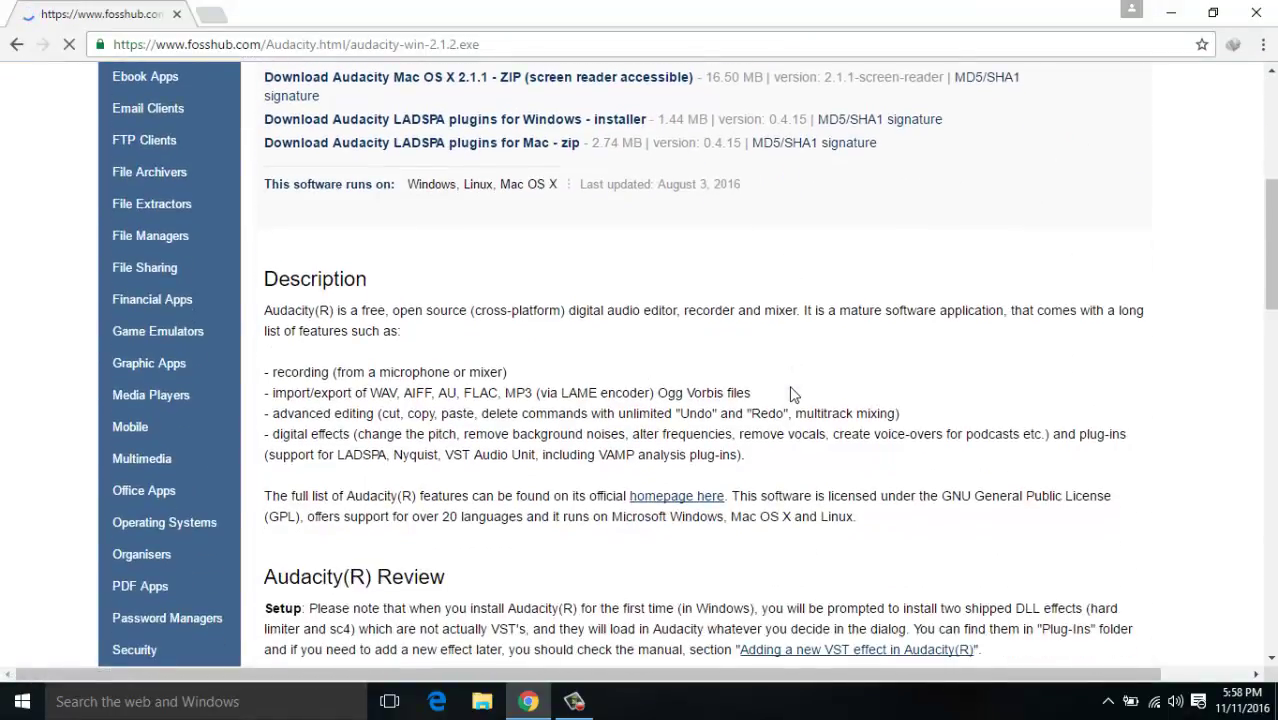
scroll(790, 393, "down", 8)
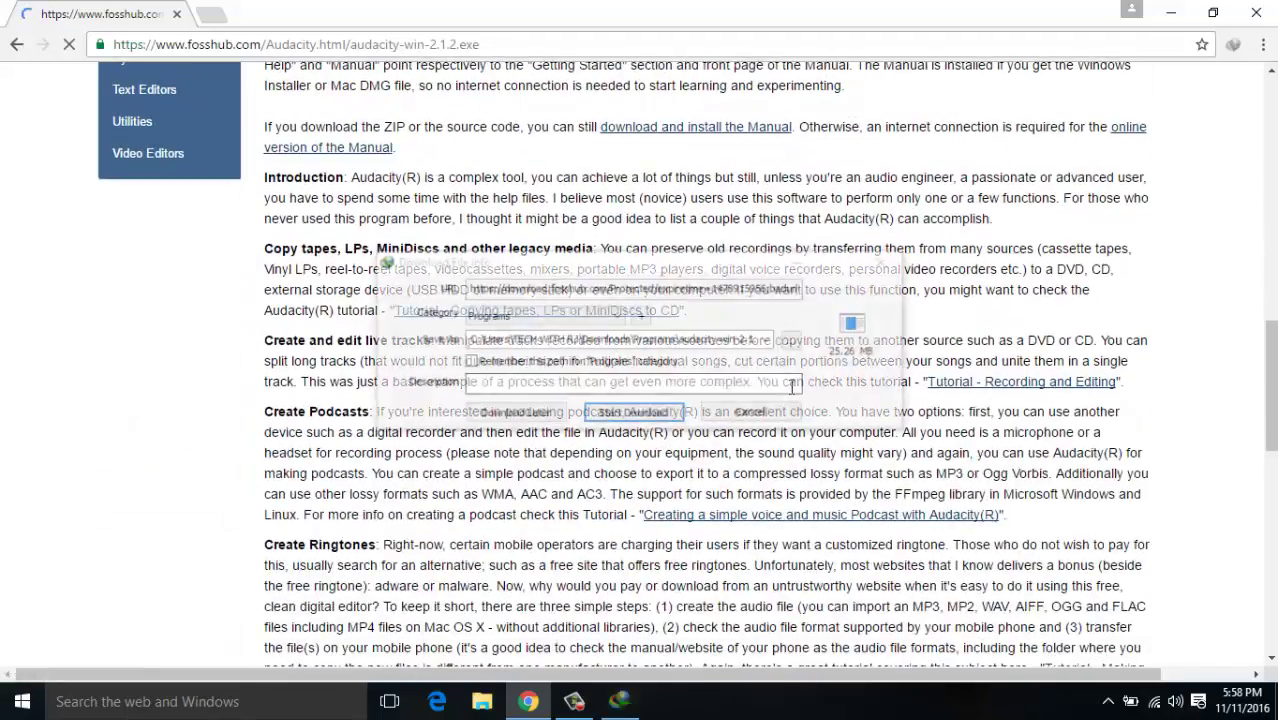
left_click(625, 412)
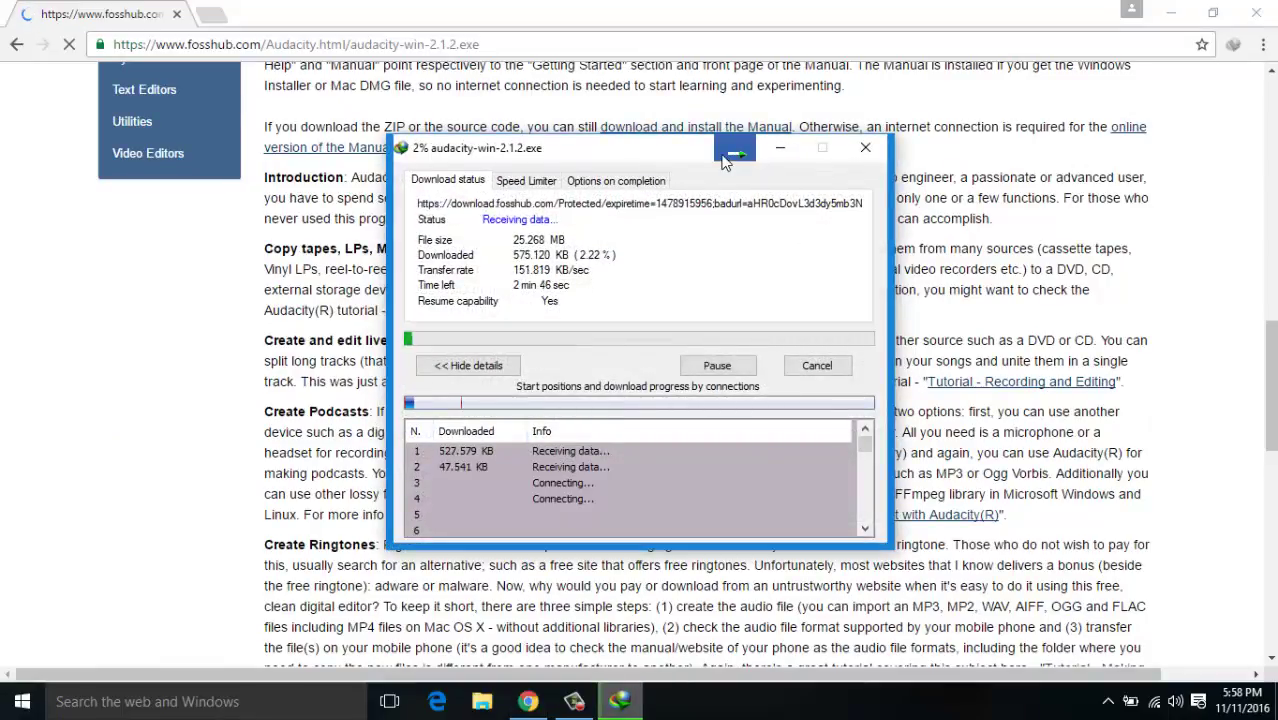
left_click(865, 148)
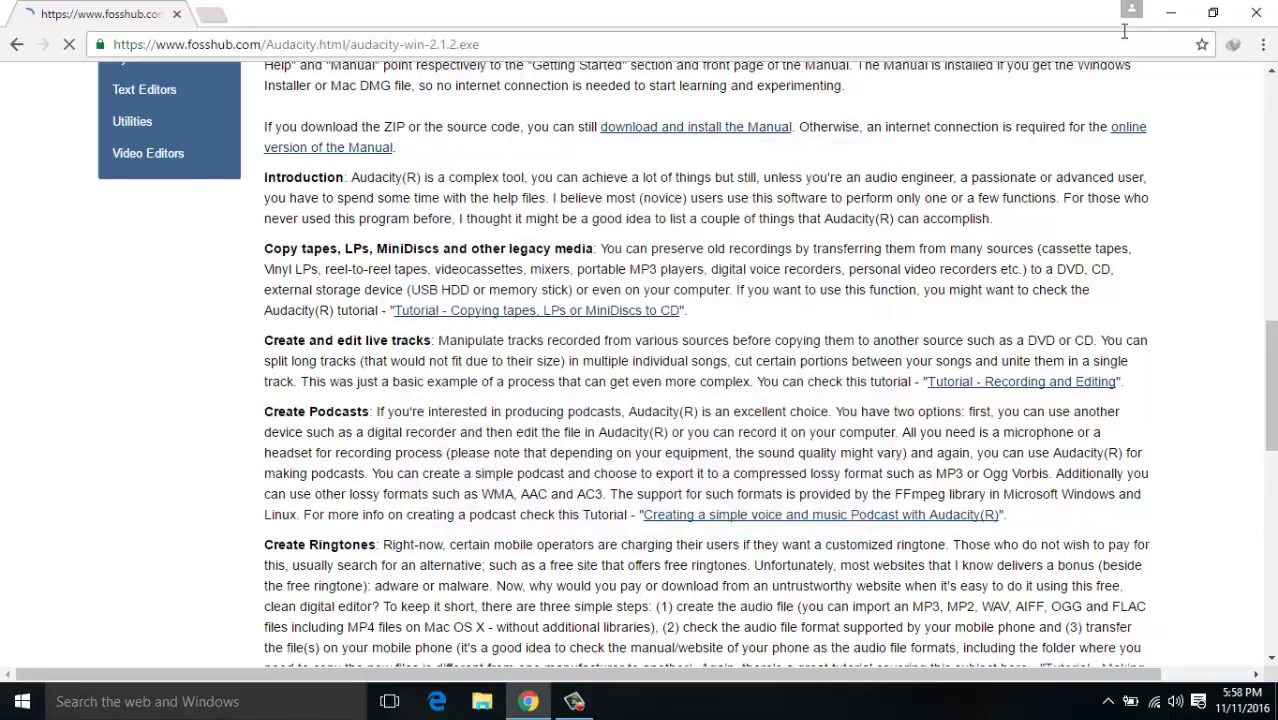
- Minimize the browser, refresh the desktop and move the Audacity shortcut back below the MP3 file
left_click(1170, 12)
right_click(474, 154)
left_click(511, 210)
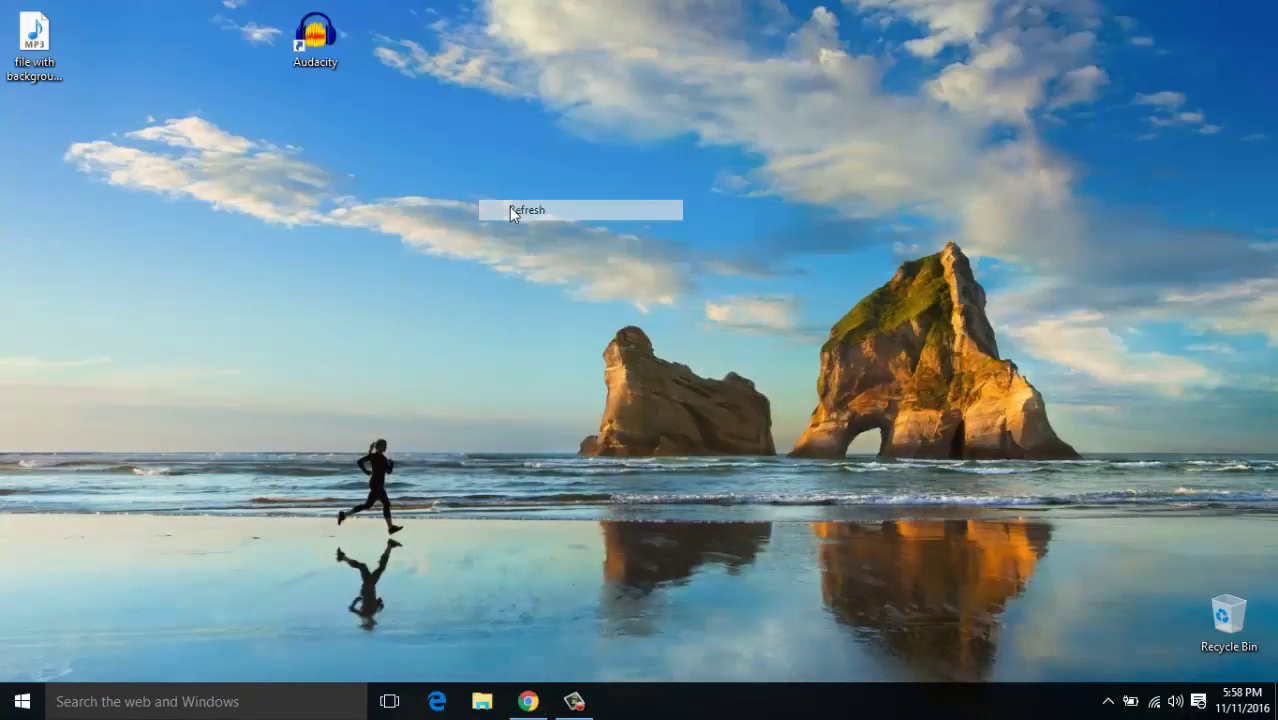
right_click(509, 206)
left_click(545, 255)
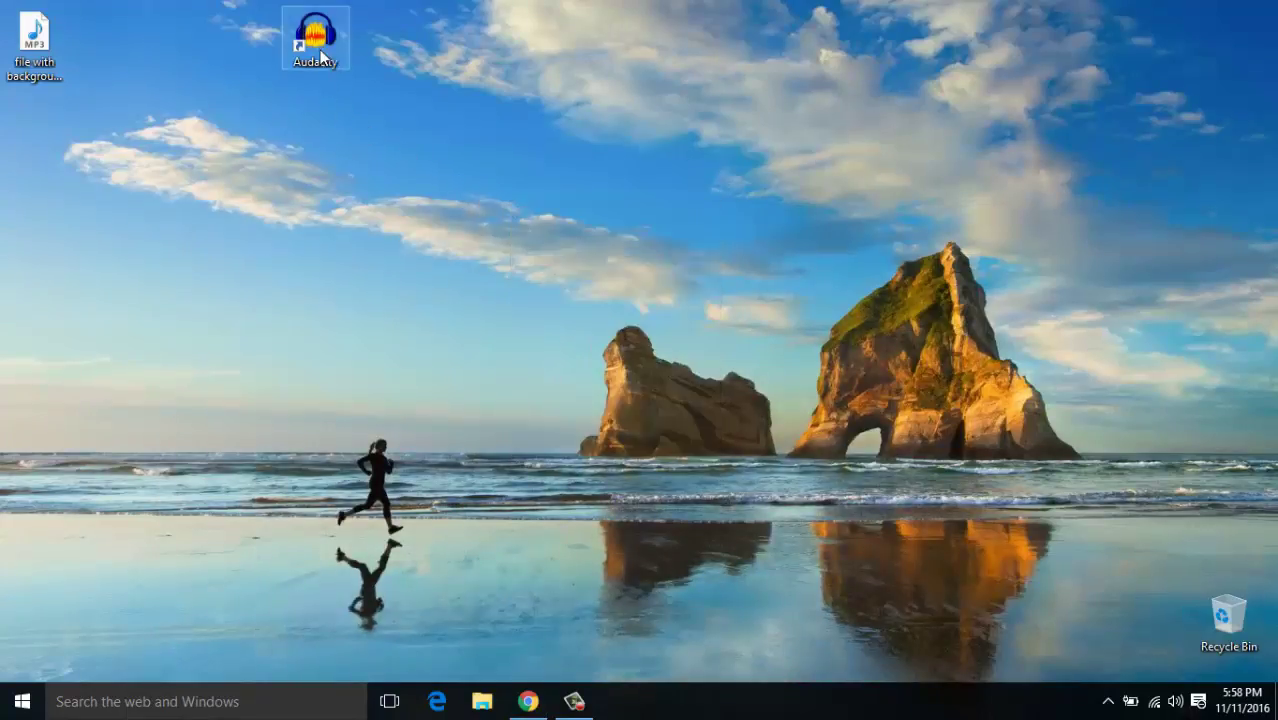
left_click_drag(322, 58, 64, 164)
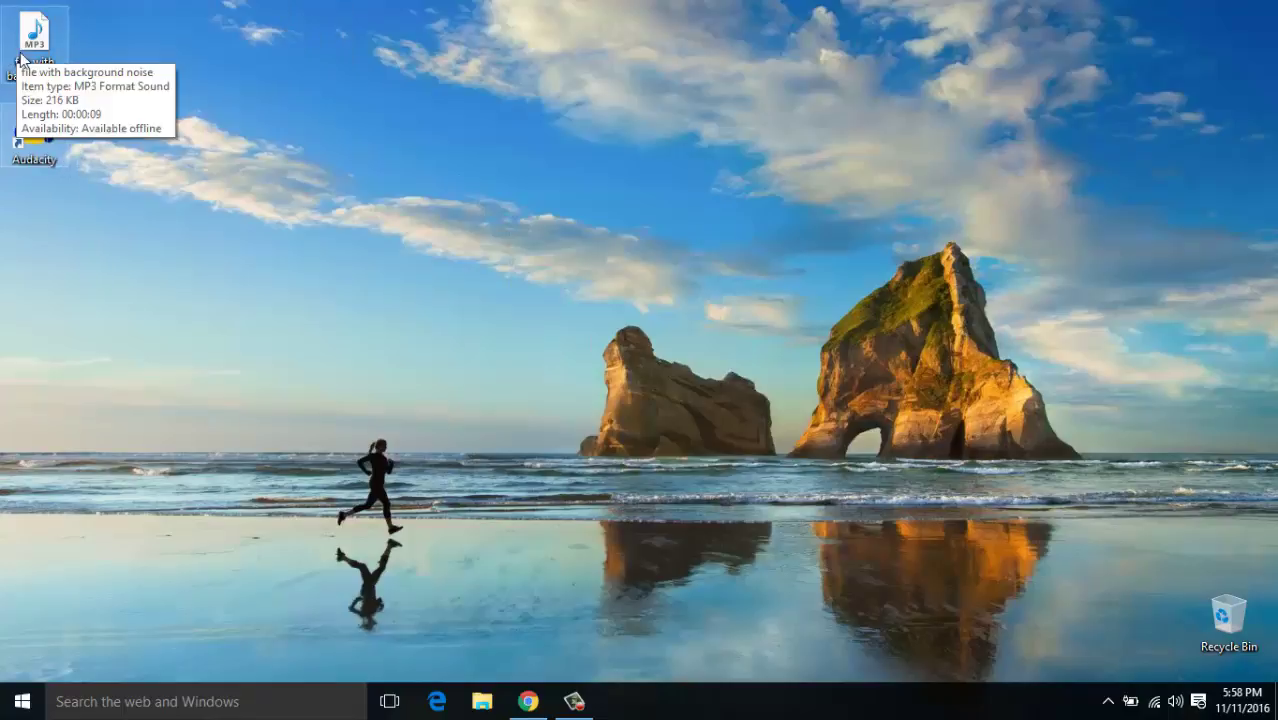
- Launch Audacity, import the desktop MP3 "file with background noise" and maximize the window
double_click(50, 120)
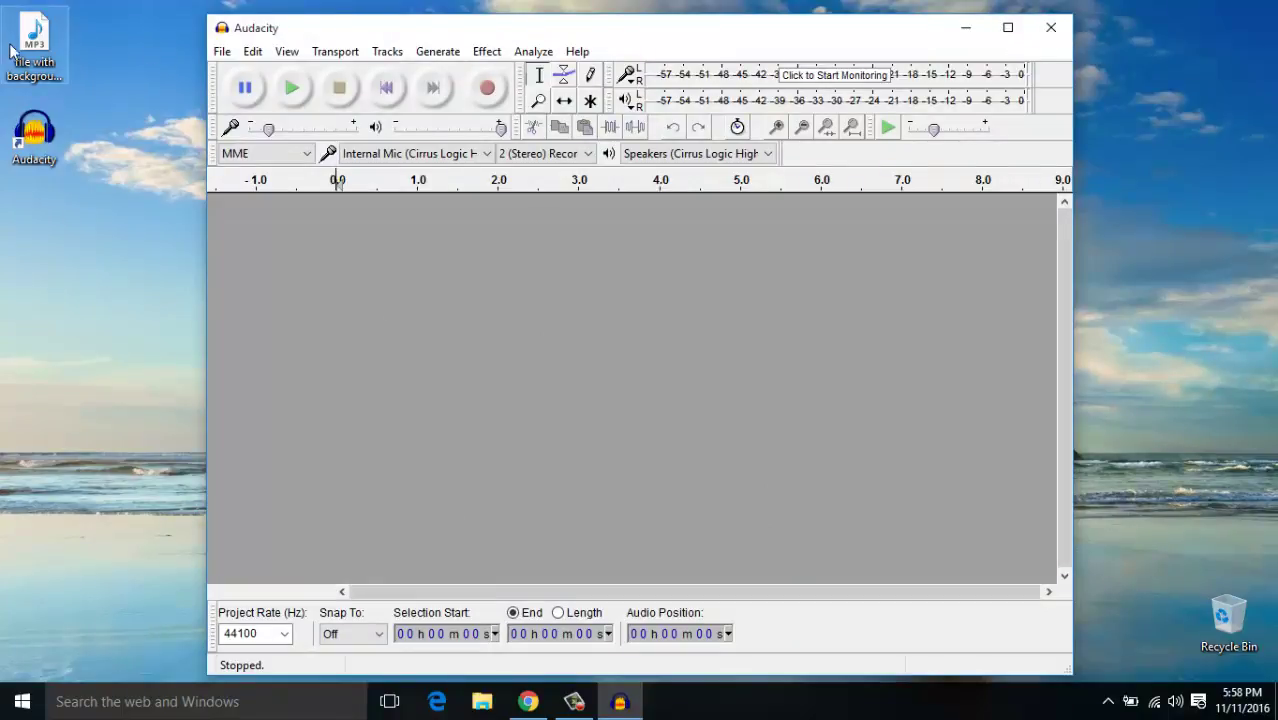
left_click_drag(16, 50, 450, 50)
left_click(965, 27)
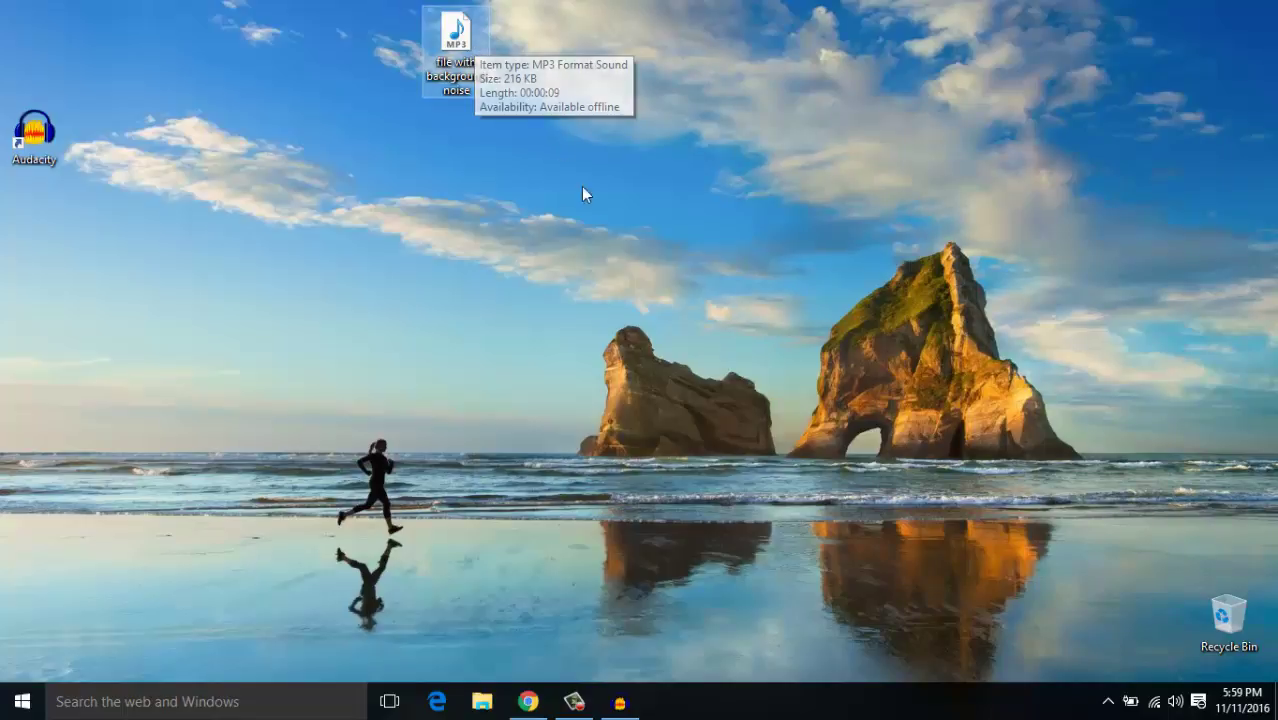
left_click(630, 704)
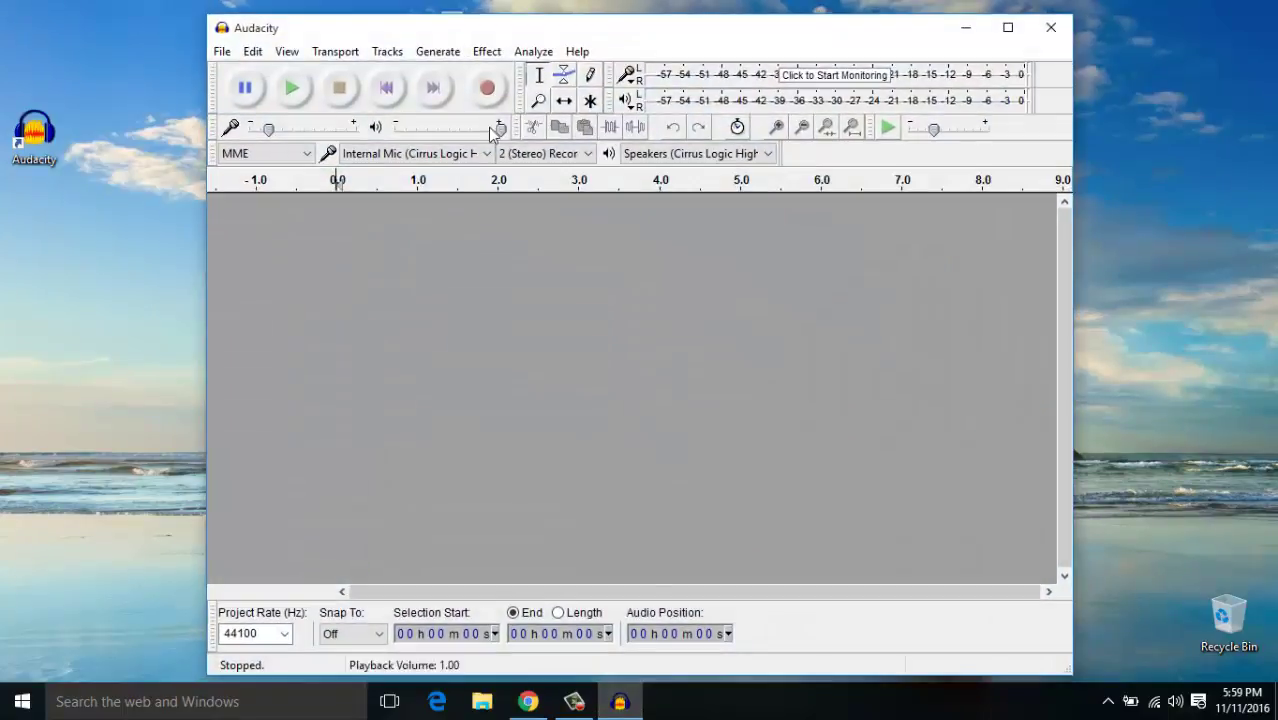
left_click_drag(485, 30, 788, 53)
left_click_drag(465, 50, 680, 305)
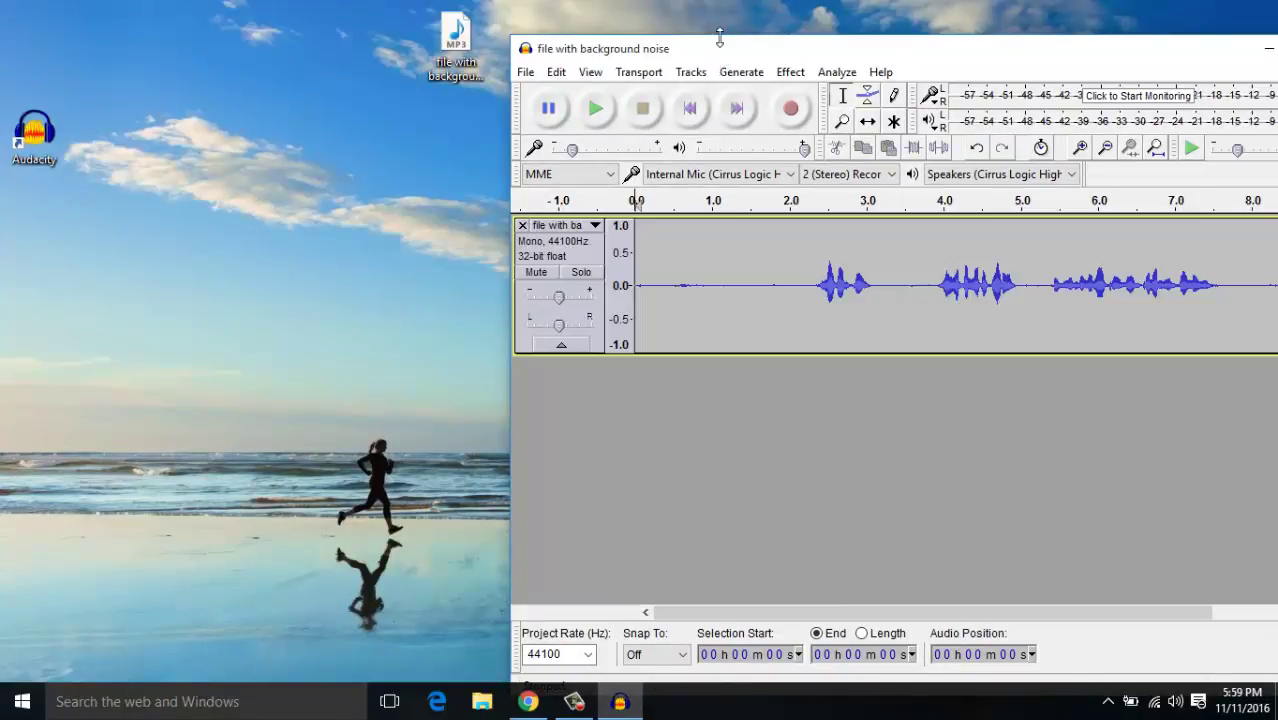
double_click(715, 49)
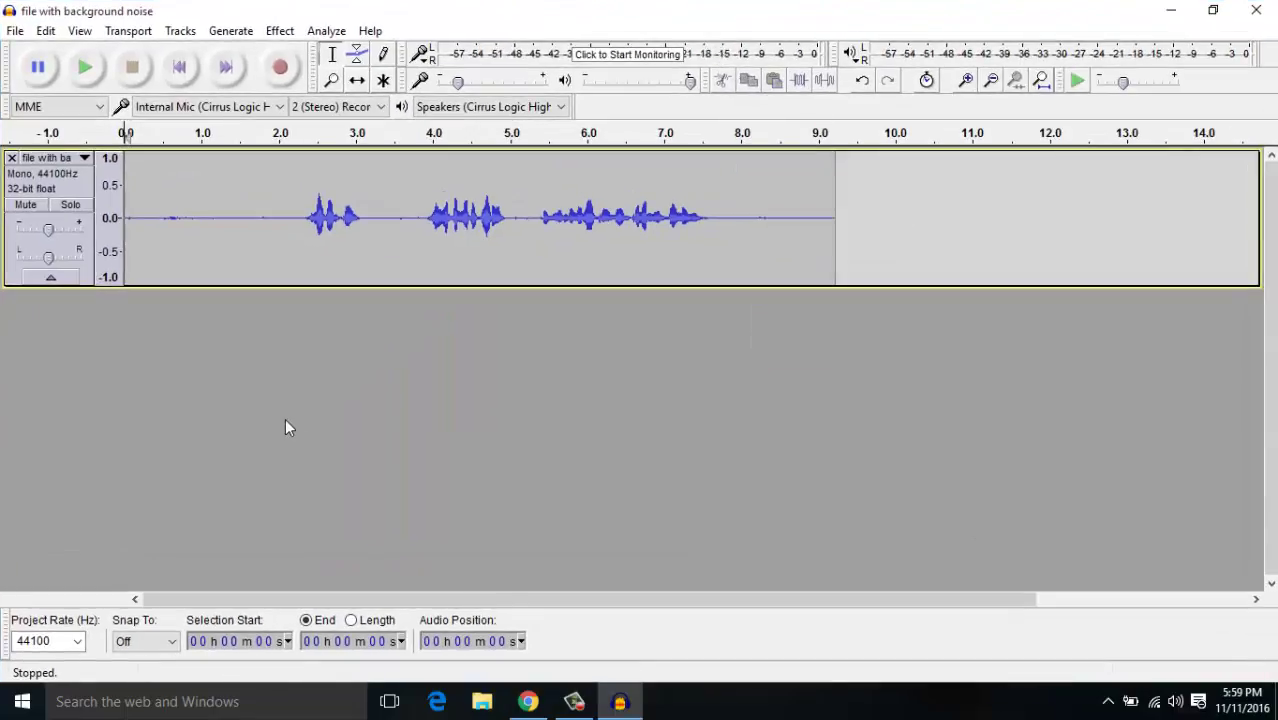
- Play the imported recording to listen for its background noise
left_click(85, 68)
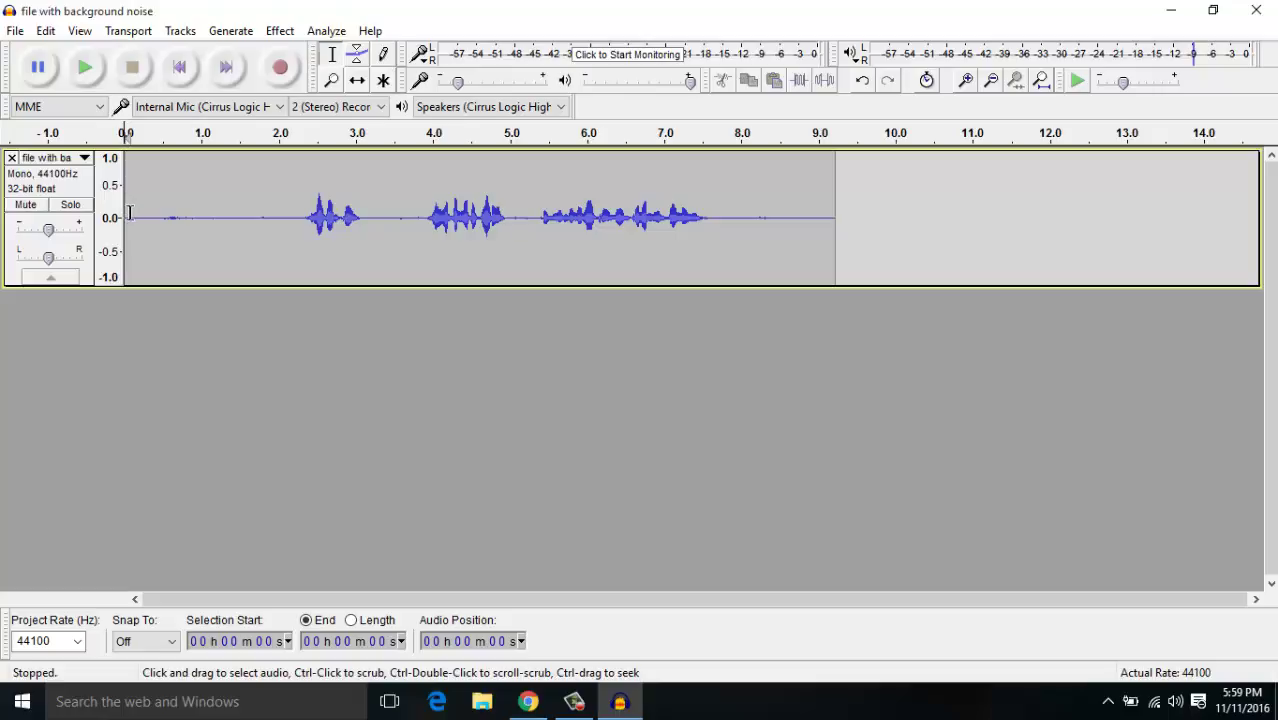
- Try out selections over the track's silent opening and its first burst of speech
left_click_drag(129, 213, 279, 225)
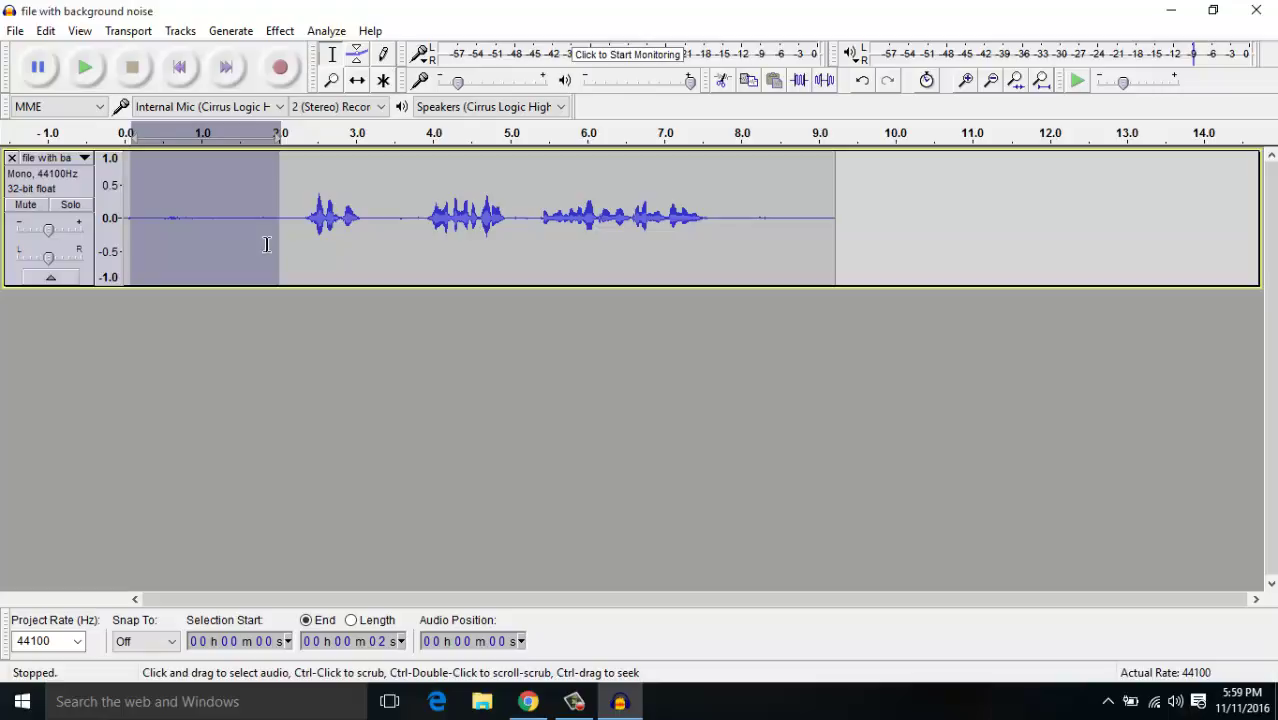
left_click(278, 364)
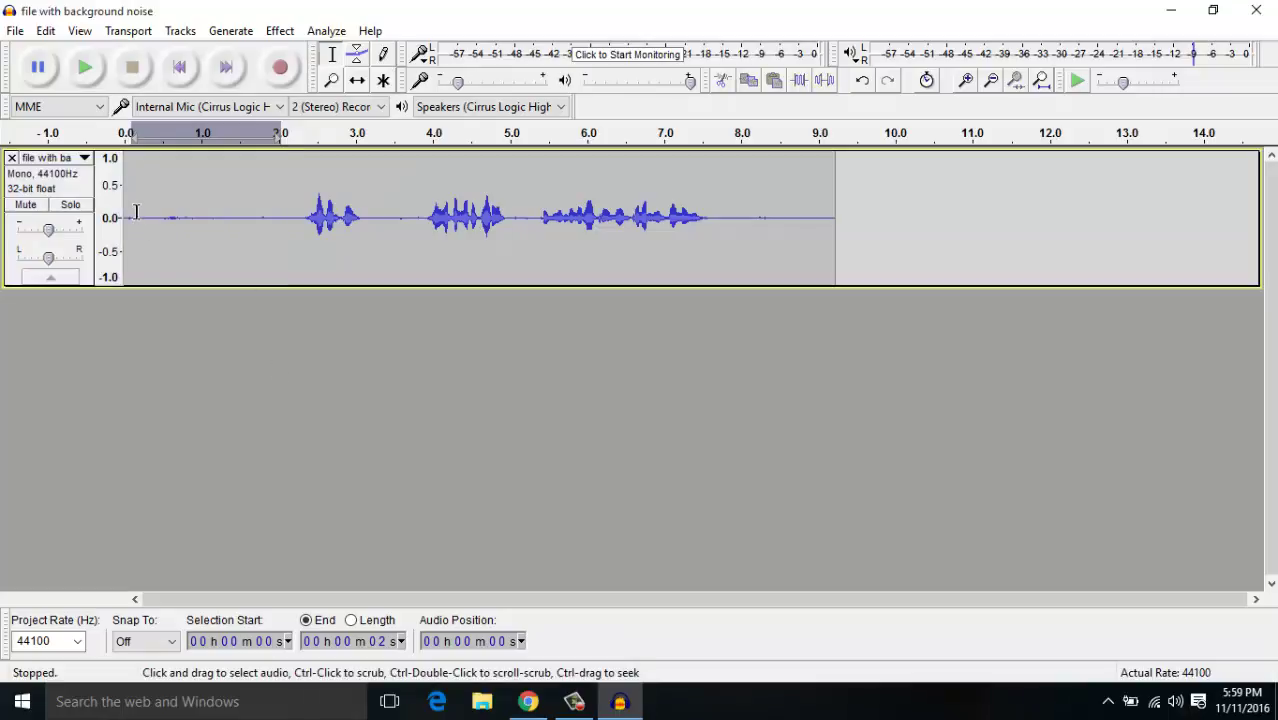
left_click_drag(139, 214, 272, 224)
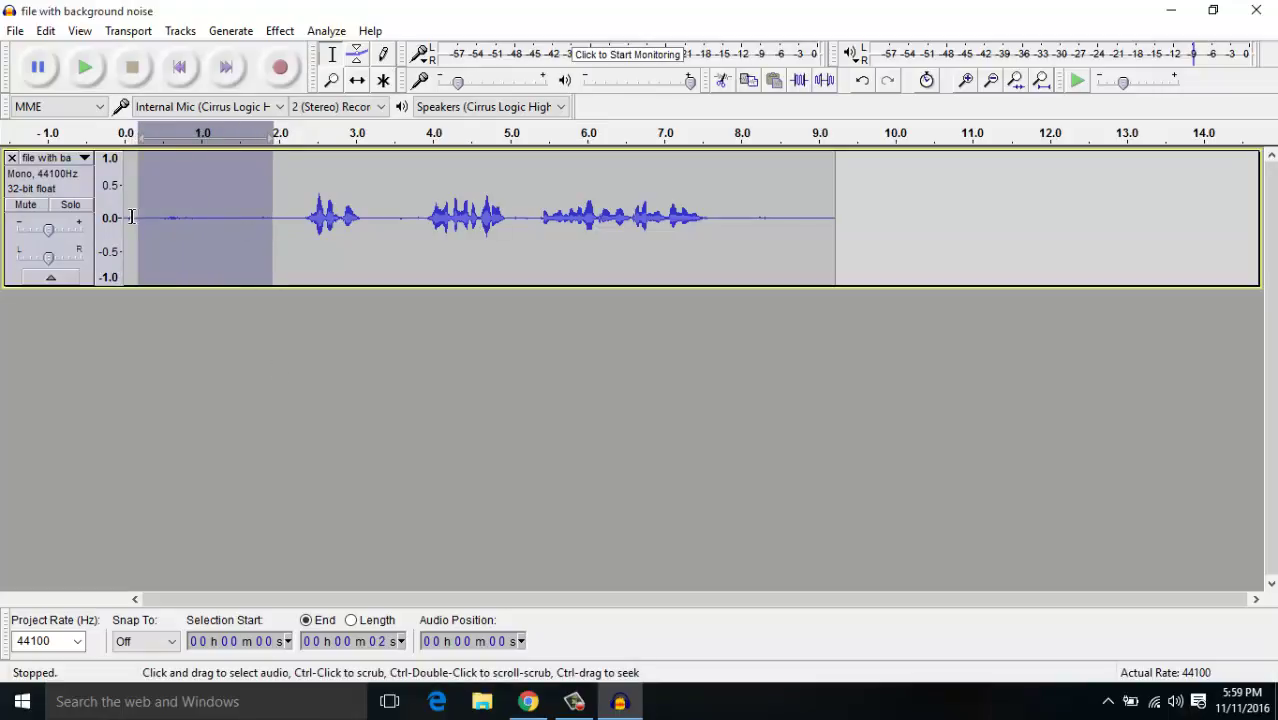
left_click_drag(131, 216, 197, 222)
left_click_drag(308, 282, 306, 270)
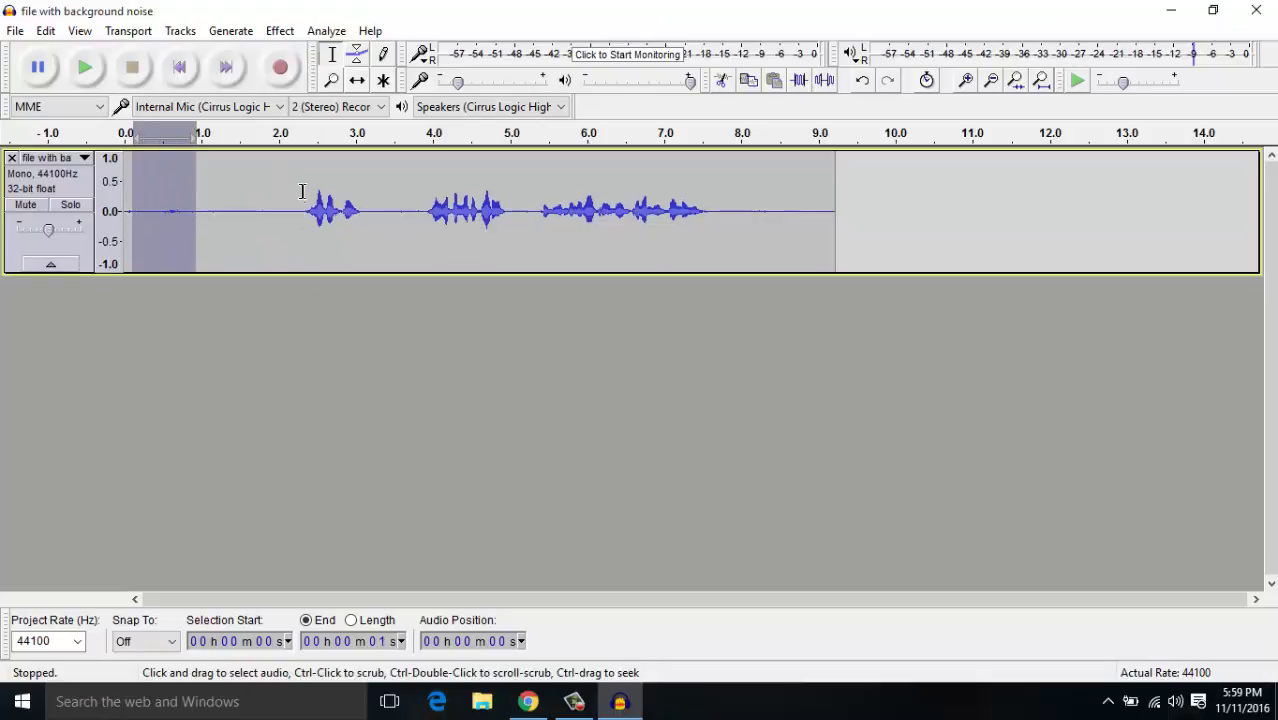
left_click_drag(302, 207, 348, 214)
left_click(240, 330)
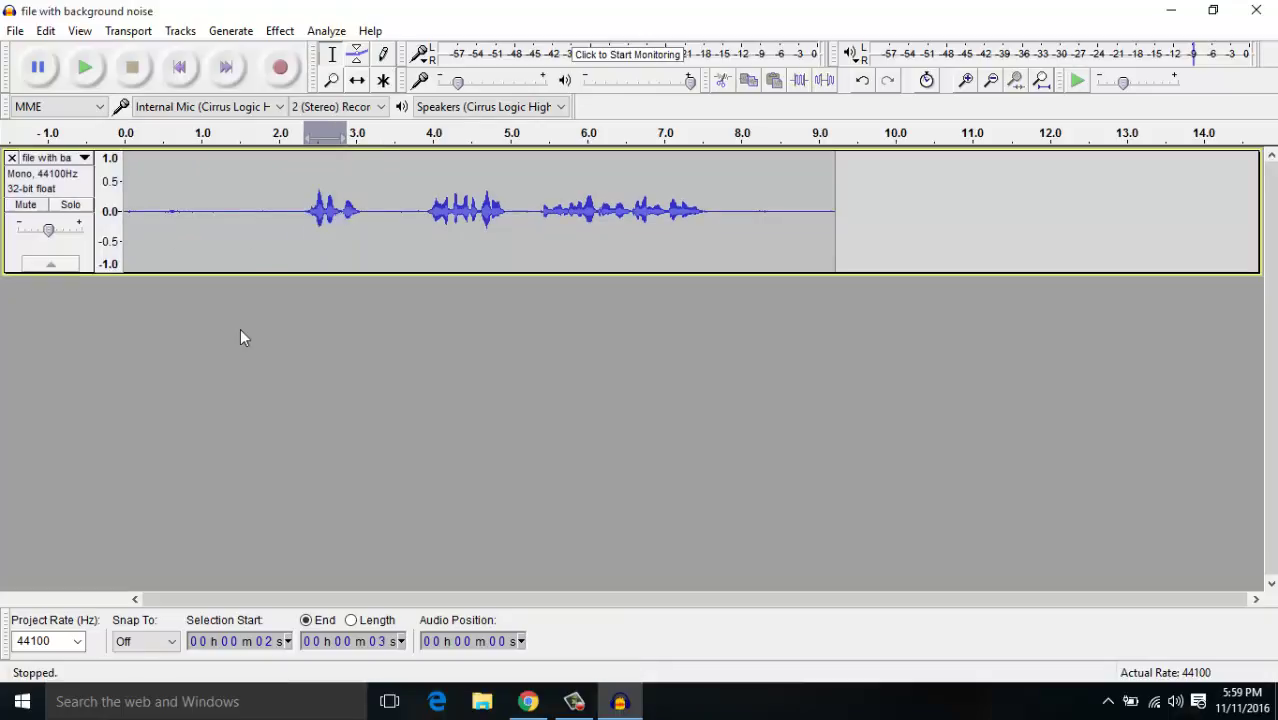
- Capture a noise profile with Noise Reduction from the track's silent opening, about 0.3 to 2.0 seconds
left_click_drag(144, 213, 277, 215)
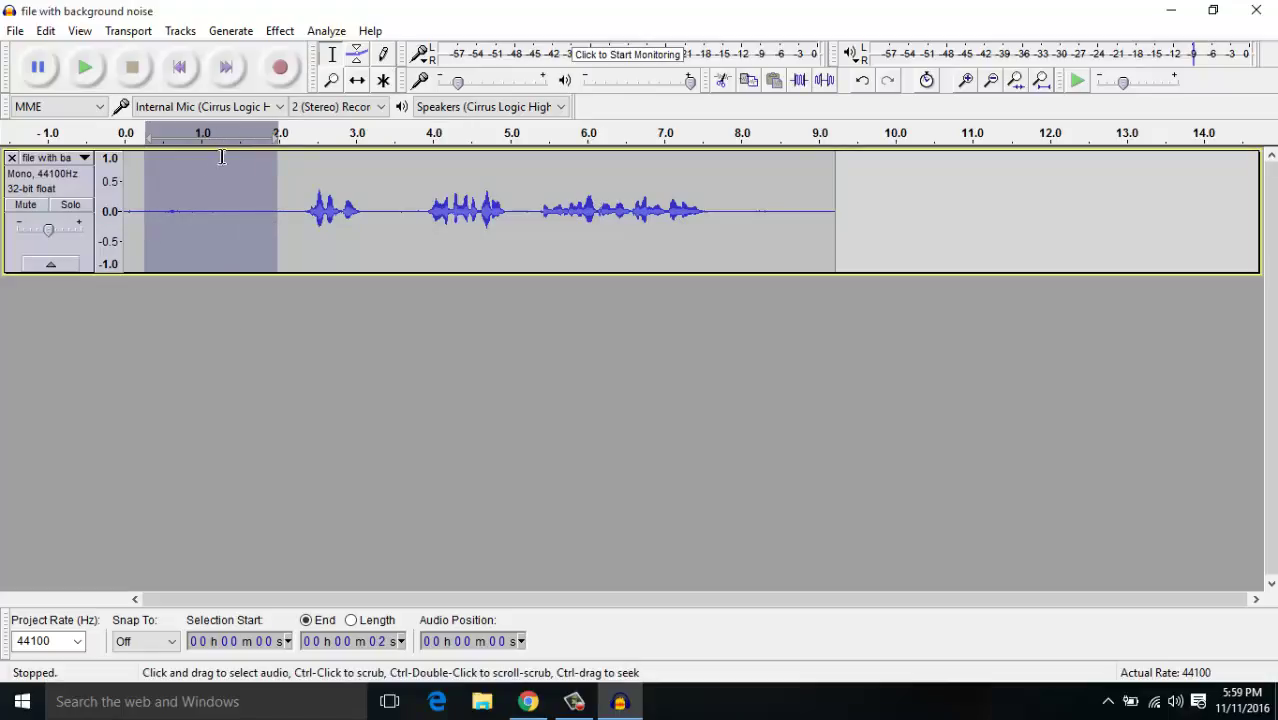
left_click(272, 31)
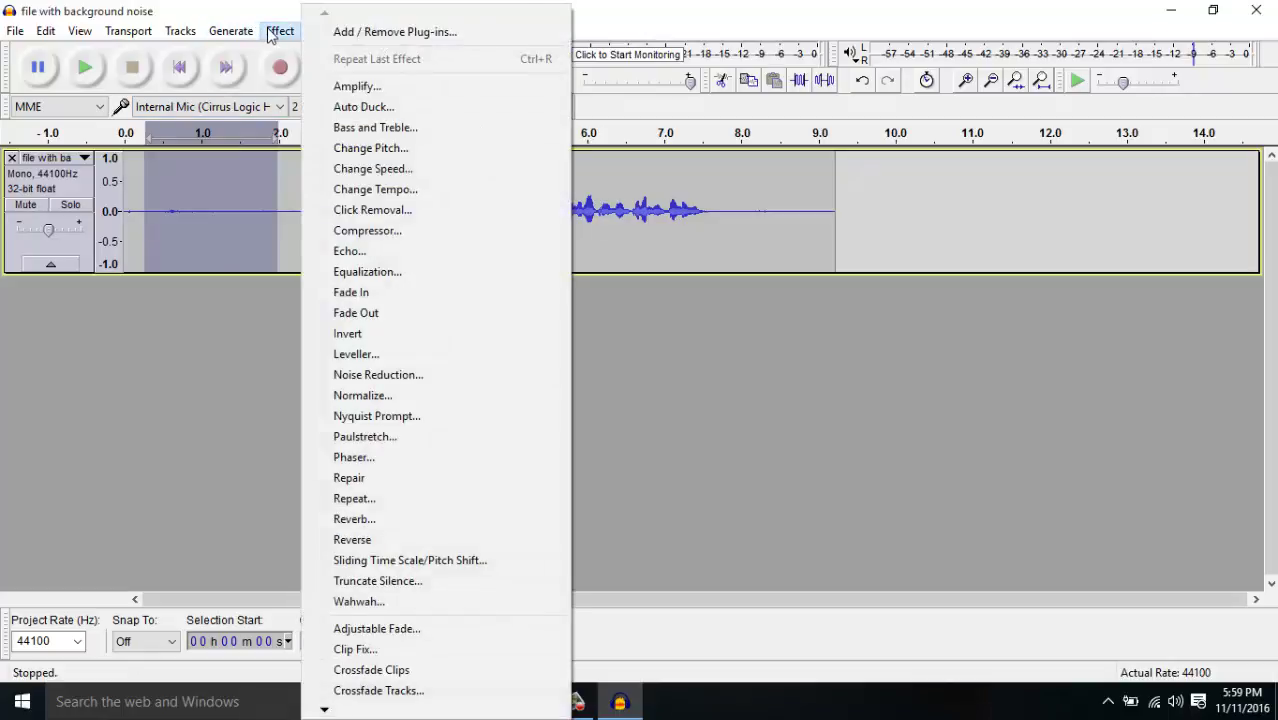
left_click(368, 377)
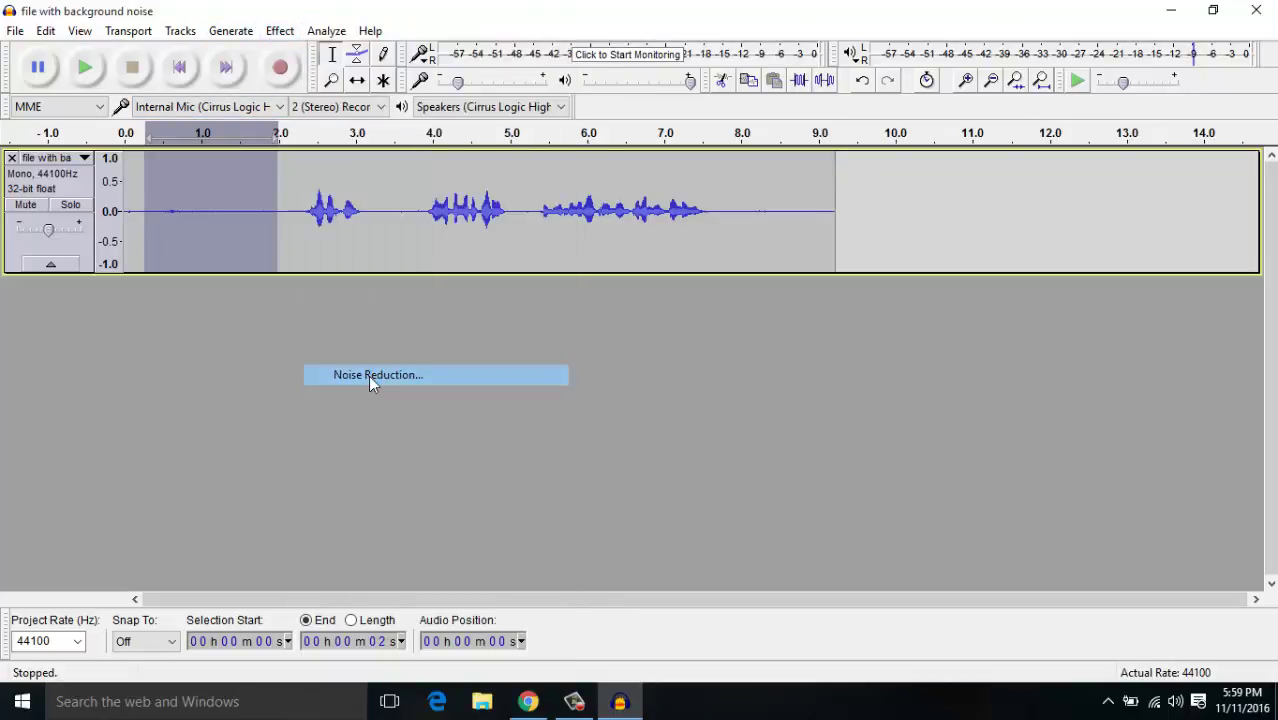
left_click_drag(522, 165, 259, 50)
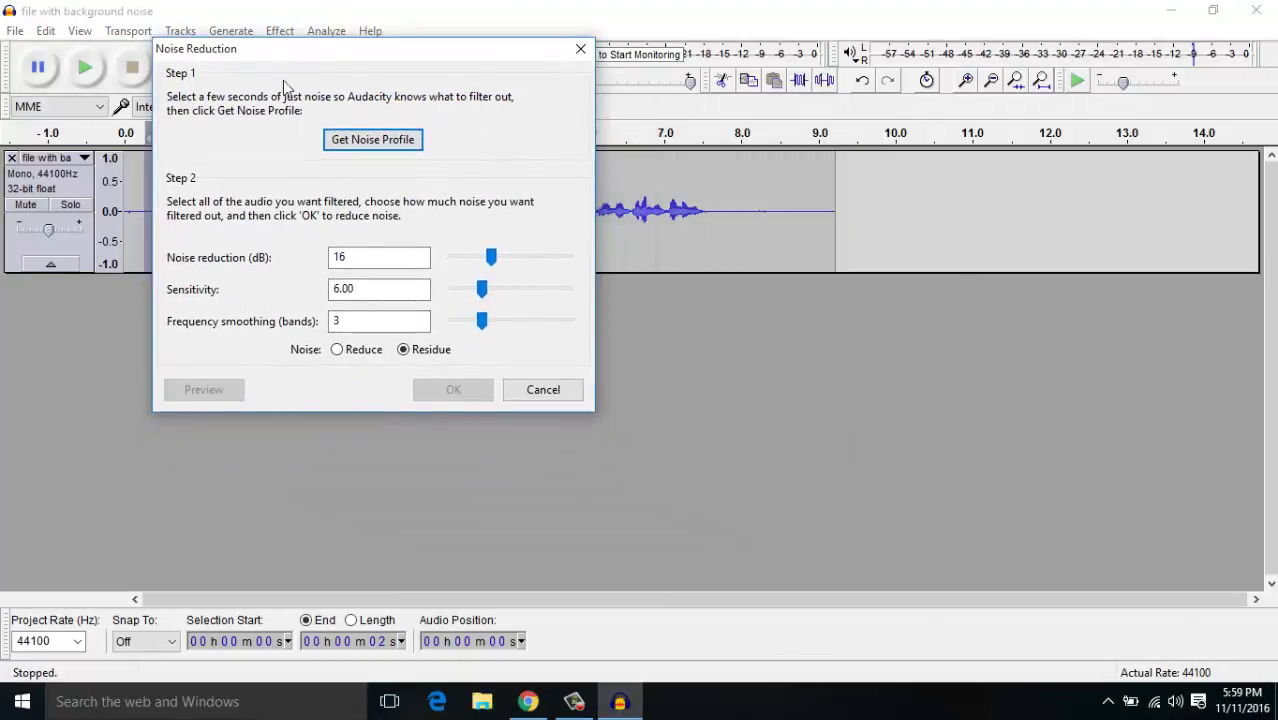
left_click(344, 146)
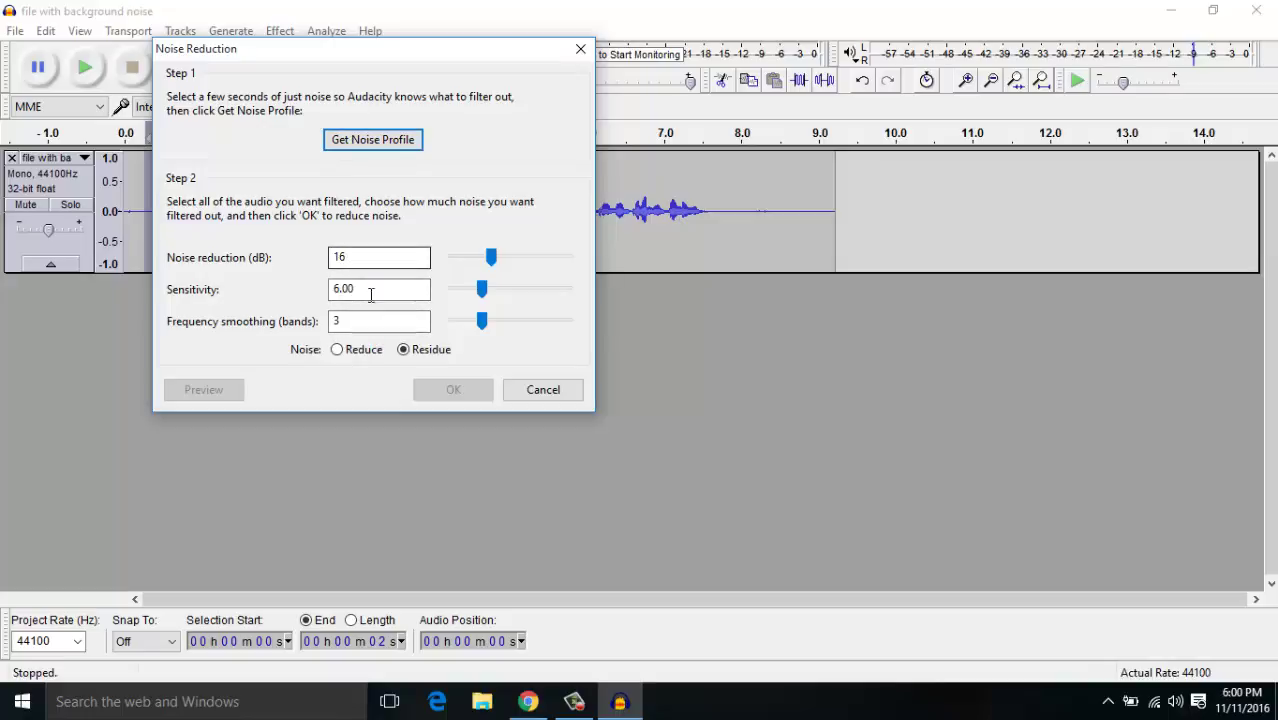
left_click(372, 141)
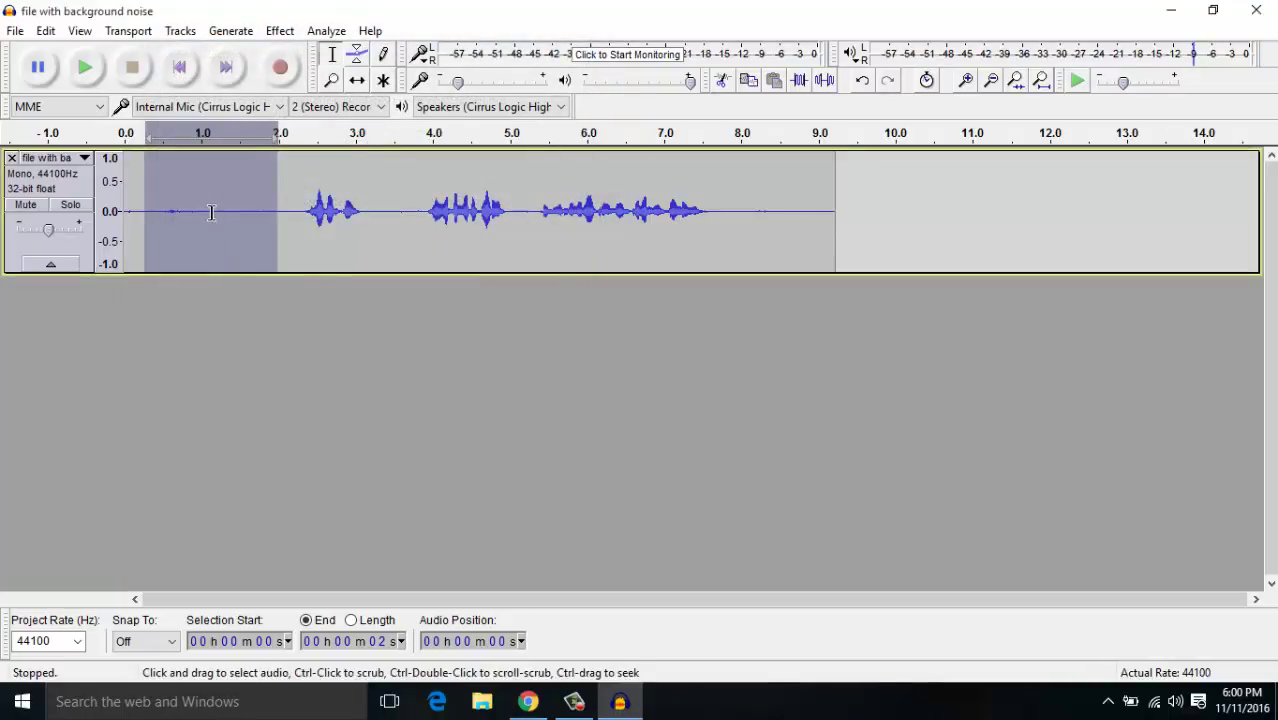
- Apply Noise Reduction to the entire track at 16 dB, sensitivity 6.00 and 3 smoothing bands, with noise set to Reduce
key("ctrl+a")
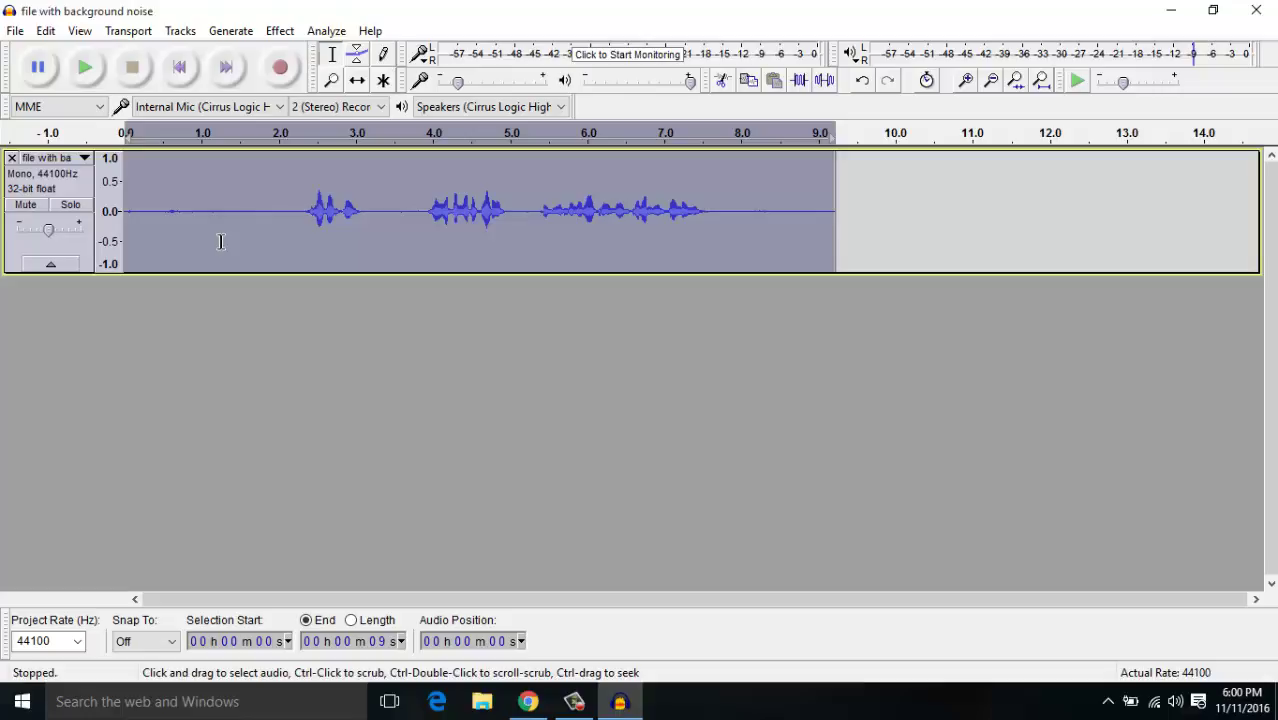
left_click(288, 34)
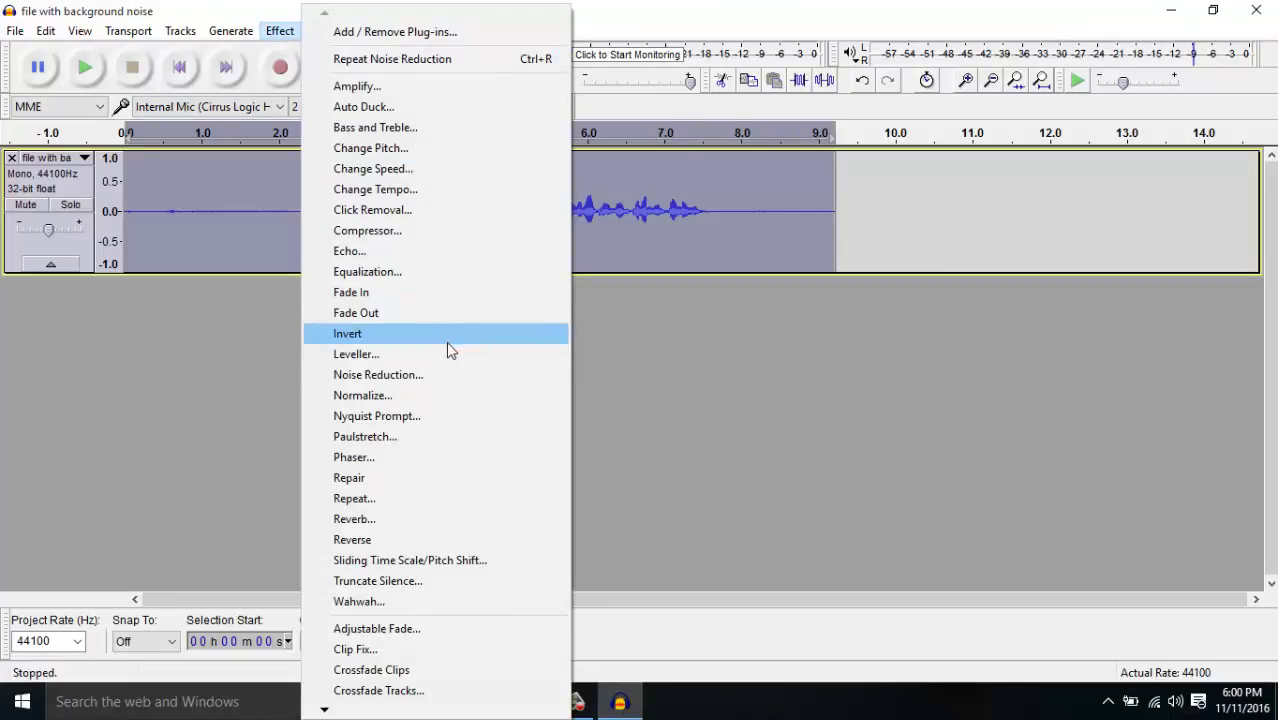
left_click(445, 380)
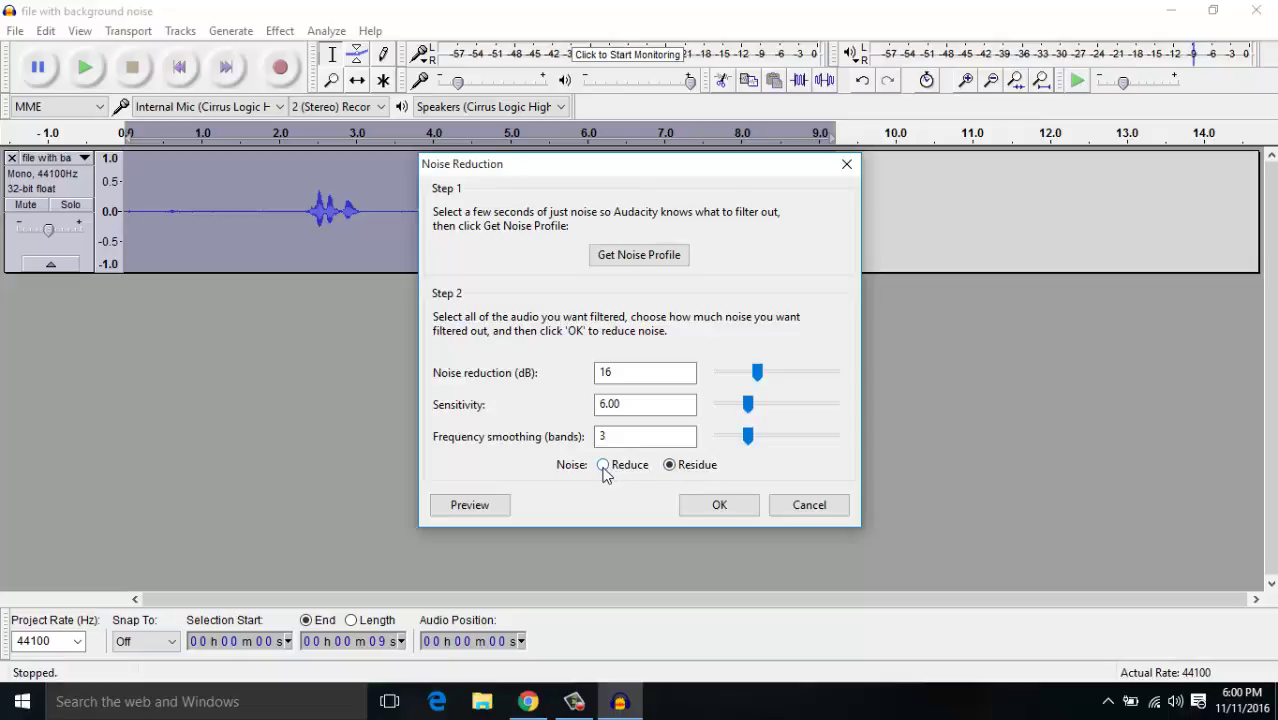
left_click(718, 507)
left_click(418, 407)
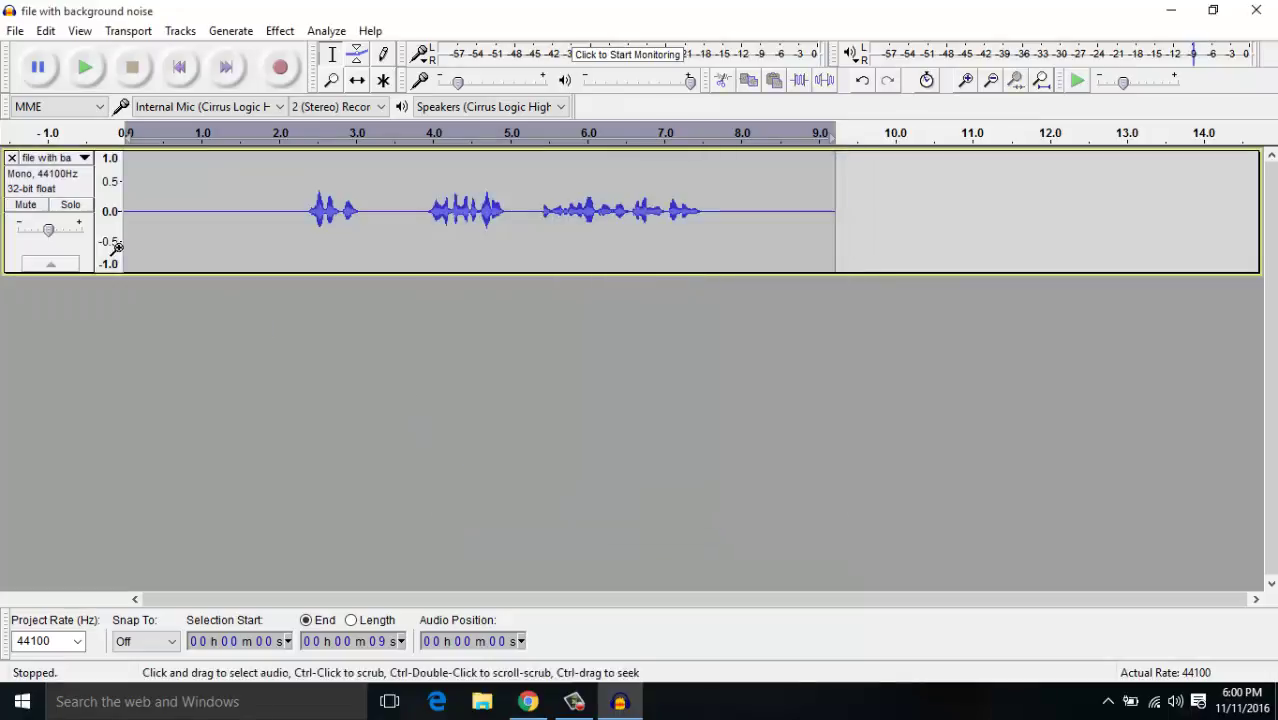
- Examine the filtered waveform by selecting the silent opening and the gap after the first burst of speech
left_click_drag(132, 215, 286, 234)
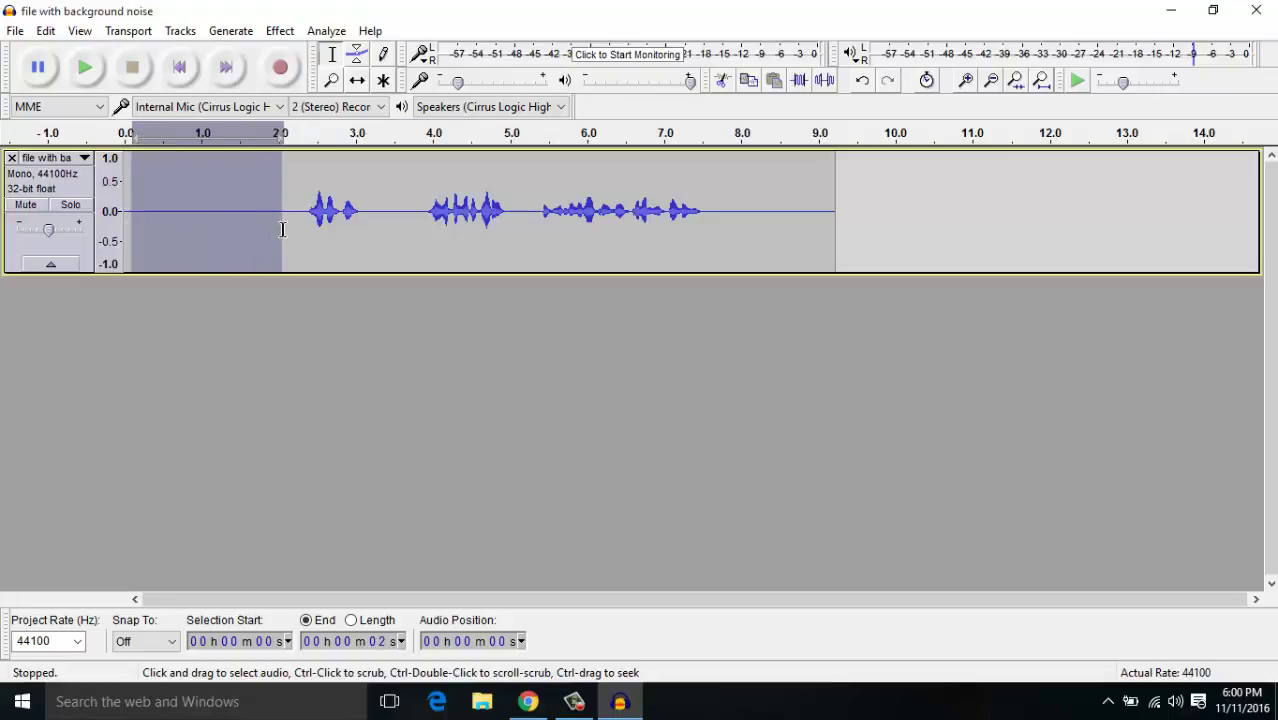
left_click(183, 205)
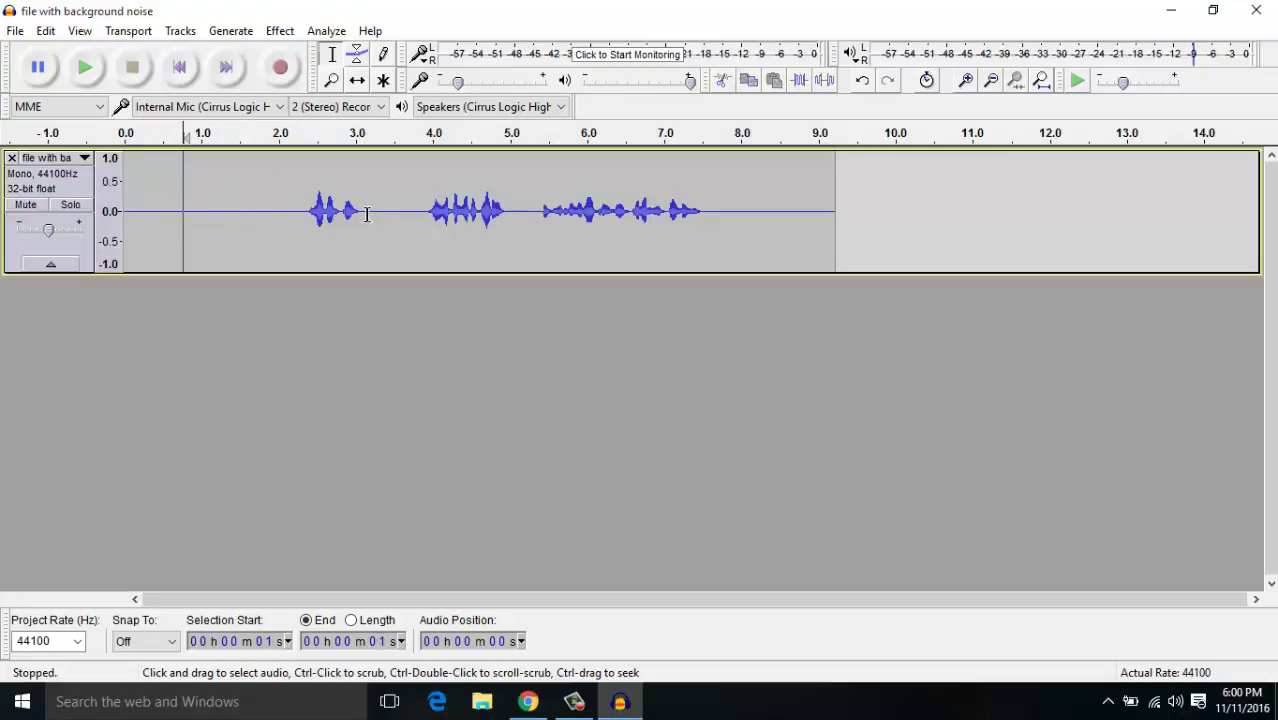
left_click_drag(363, 212, 413, 214)
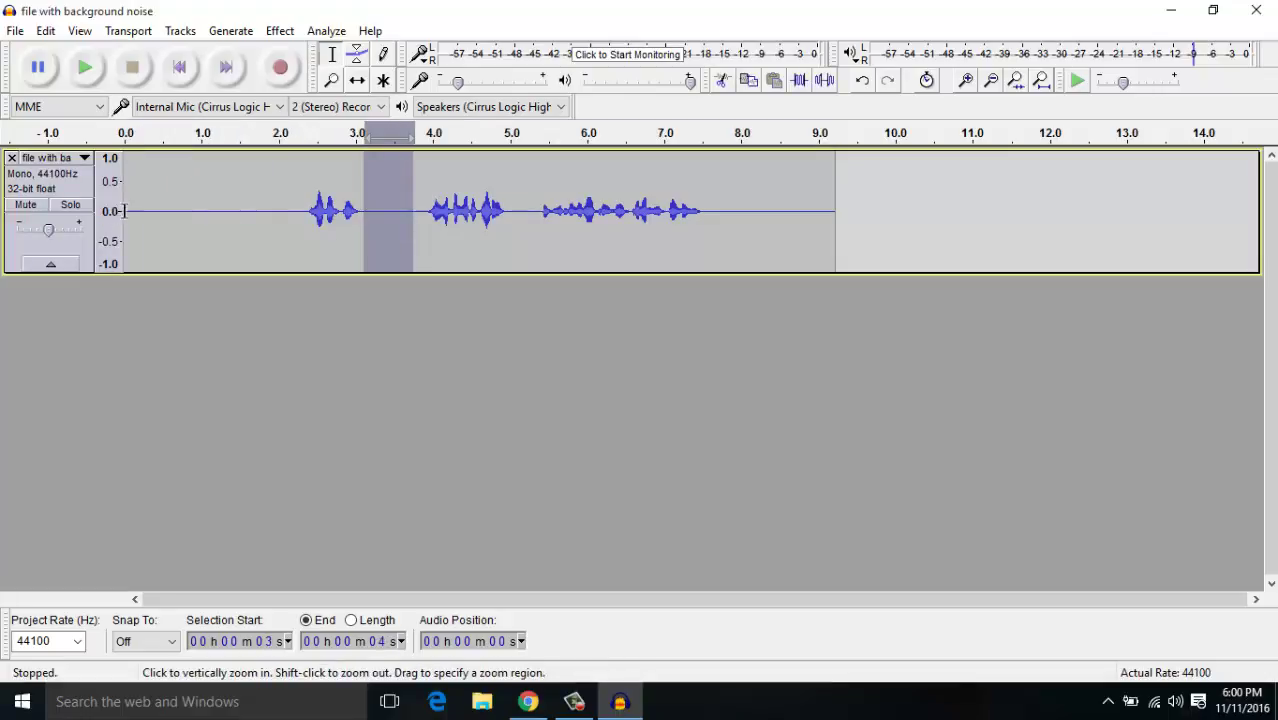
- Play the filtered track from its beginning to check the noise removal, and stop playback
left_click(125, 210)
left_click(72, 72)
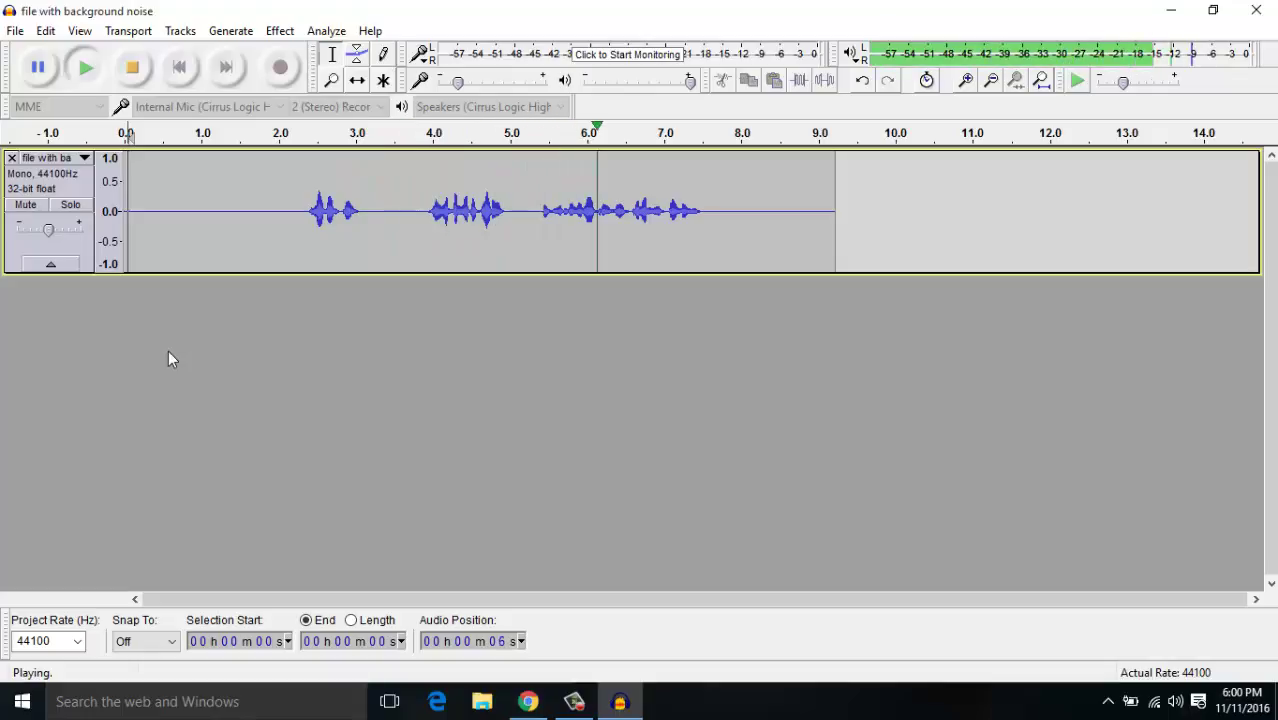
left_click(132, 70)
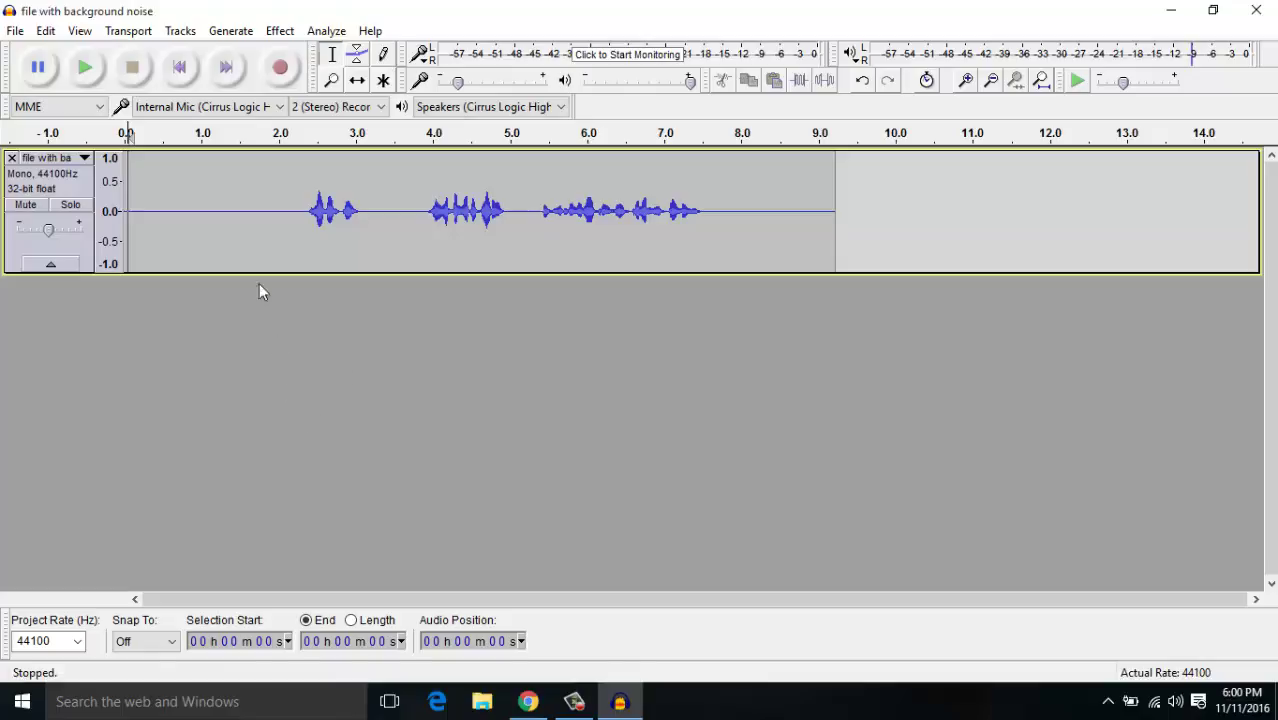
- Review the cleaned waveform with selections over the first speech burst, the silent opening and most of the track
left_click_drag(139, 210, 370, 215)
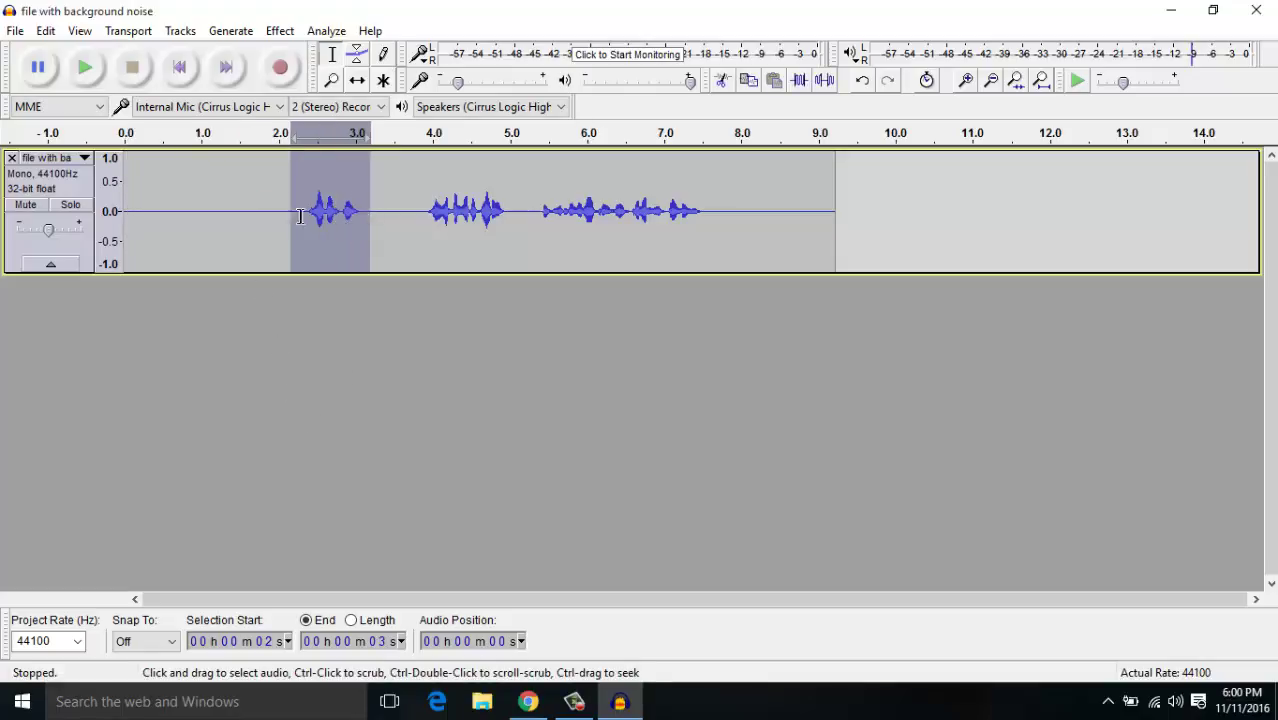
left_click_drag(129, 207, 286, 212)
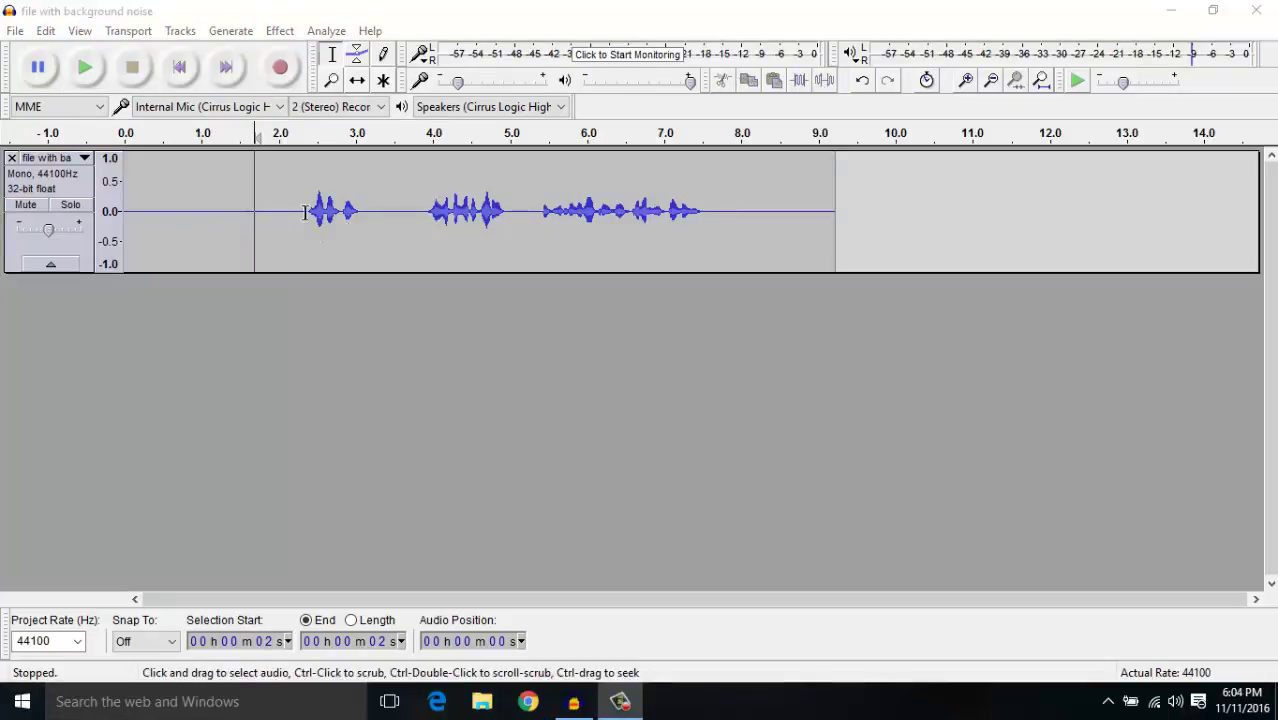
left_click_drag(143, 214, 820, 208)
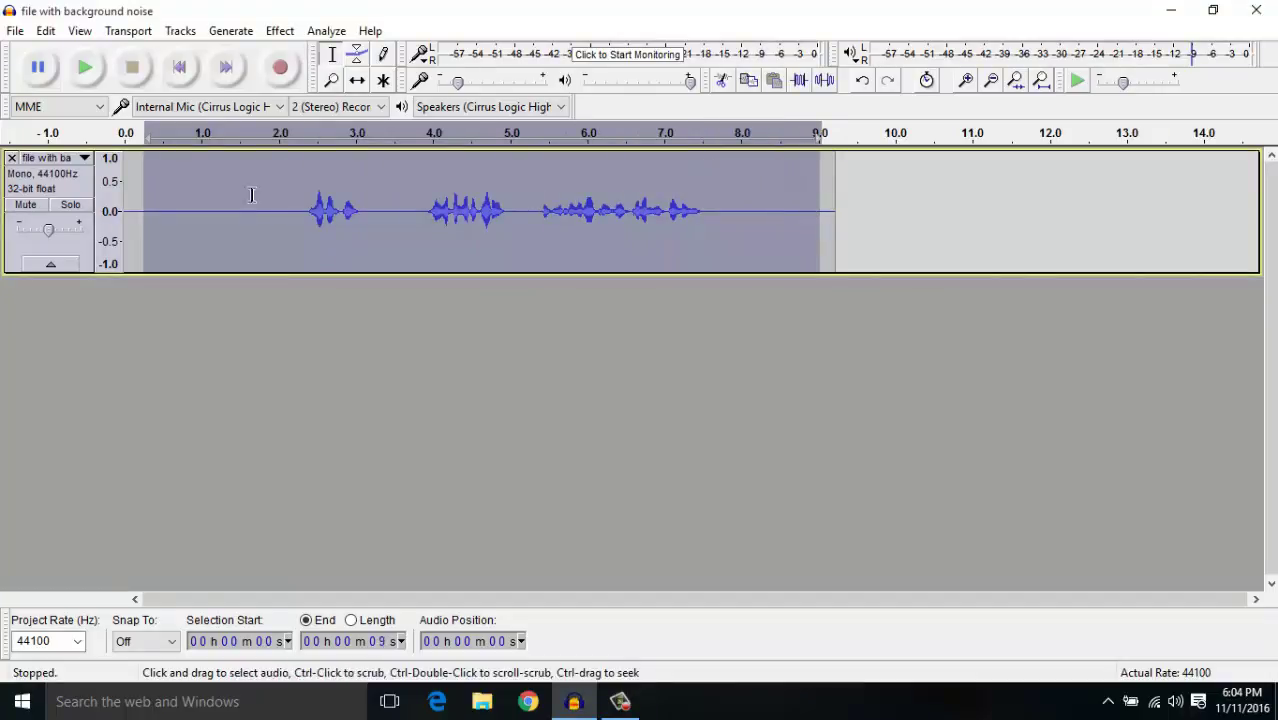
left_click_drag(181, 212, 282, 215)
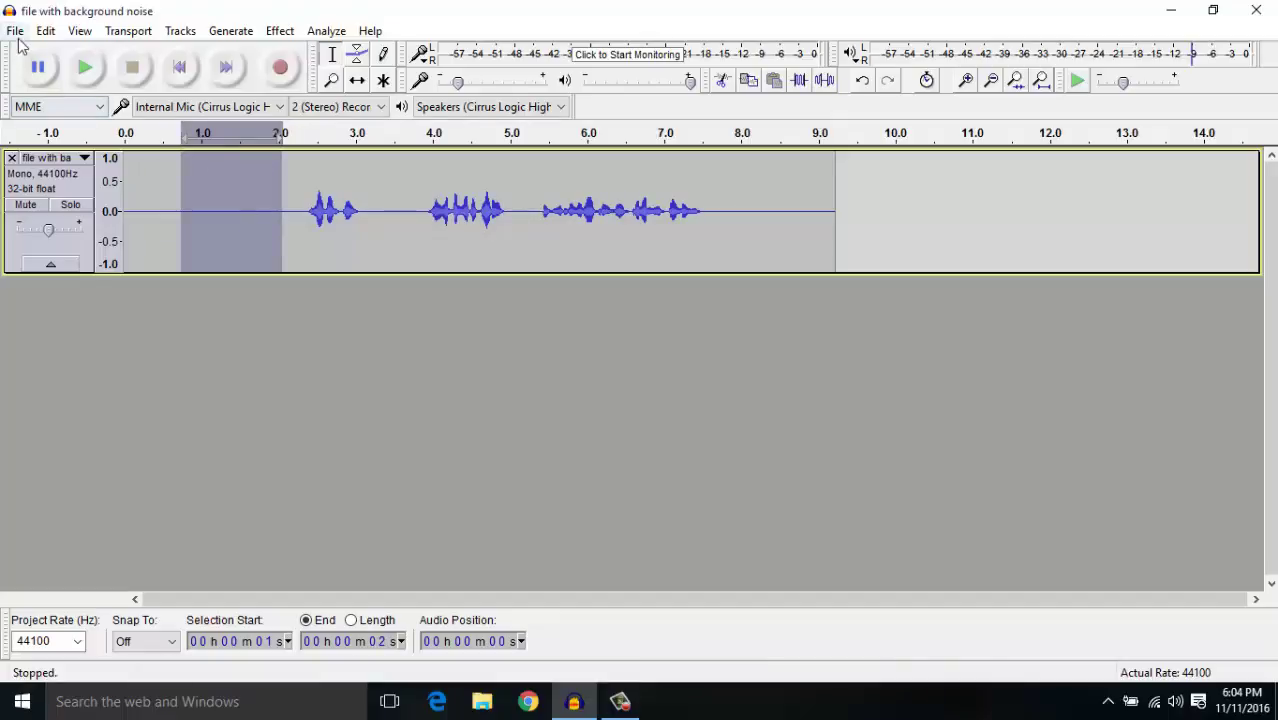
left_click(296, 181)
- Set up an audio export to the Desktop, keeping the WAV (Microsoft) signed 16-bit PCM format
left_click(16, 33)
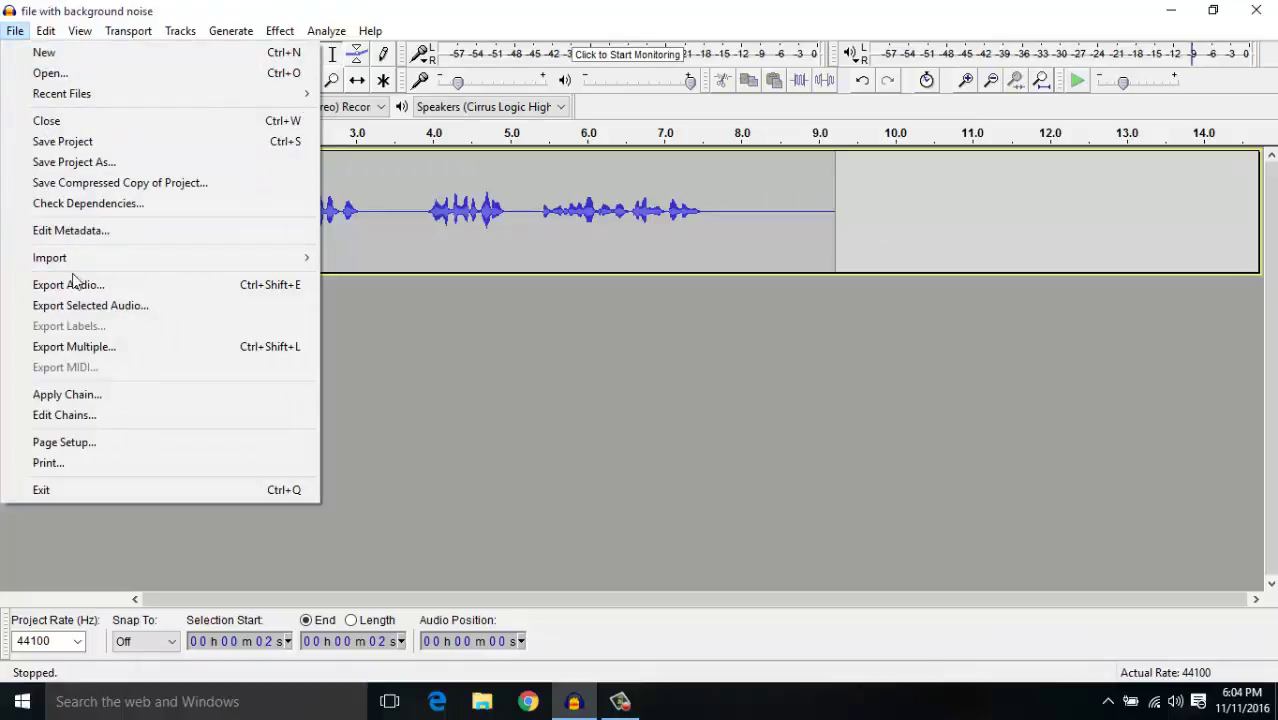
left_click(131, 285)
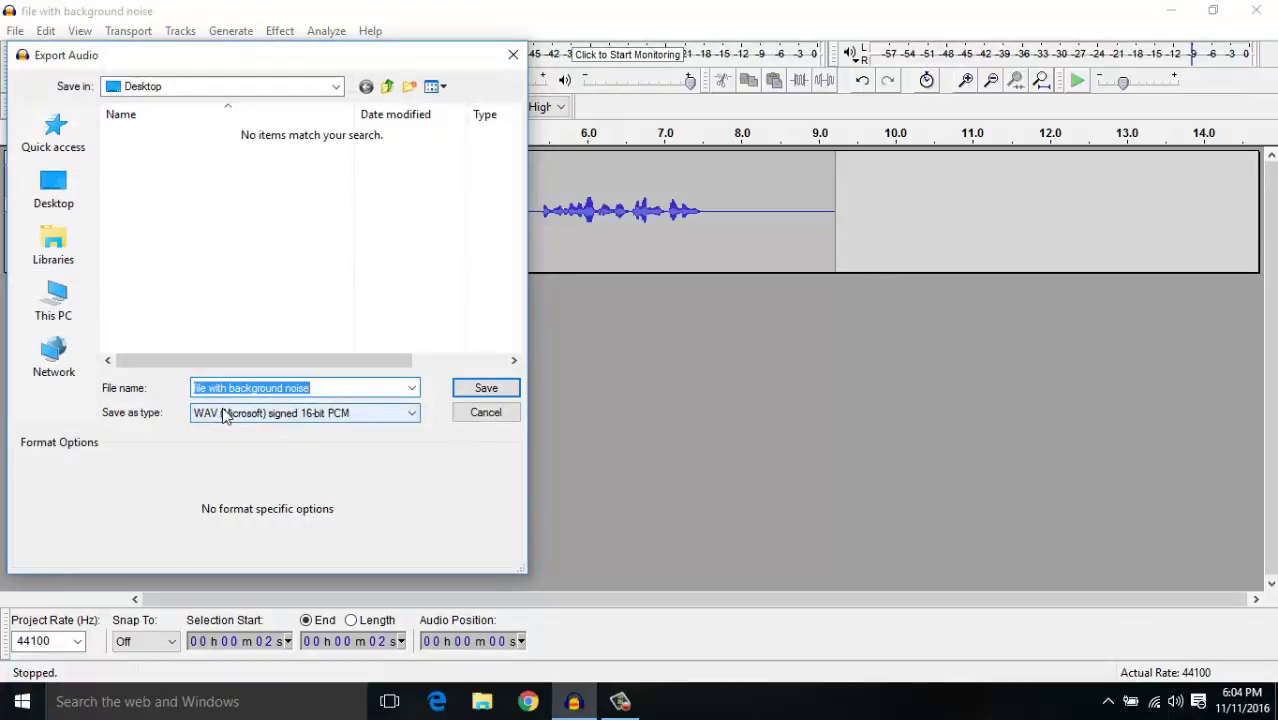
left_click(225, 417)
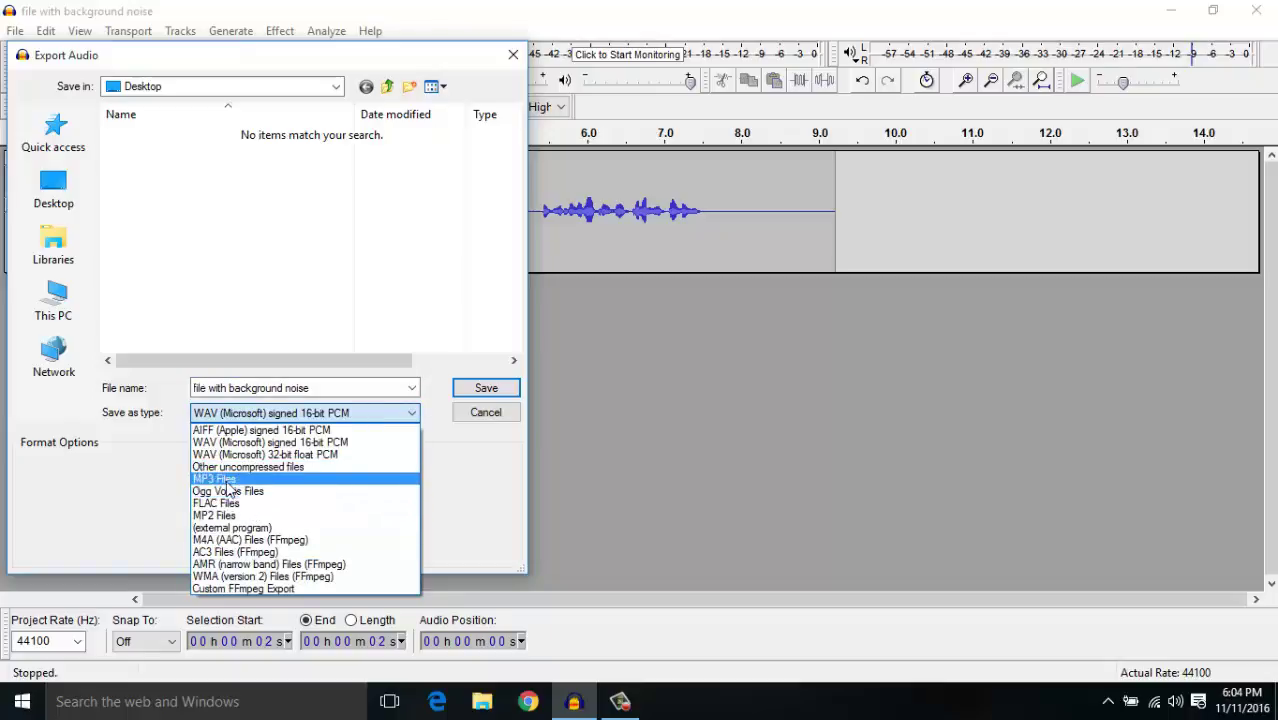
left_click(240, 416)
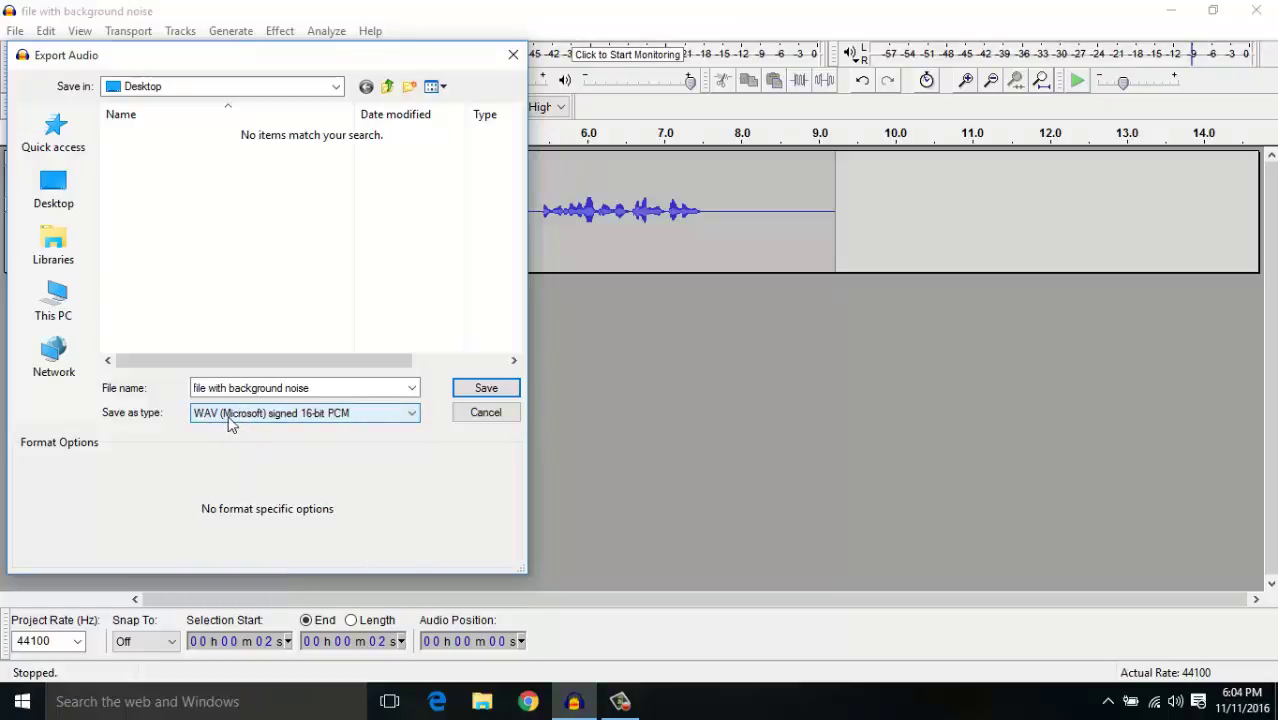
left_click(66, 214)
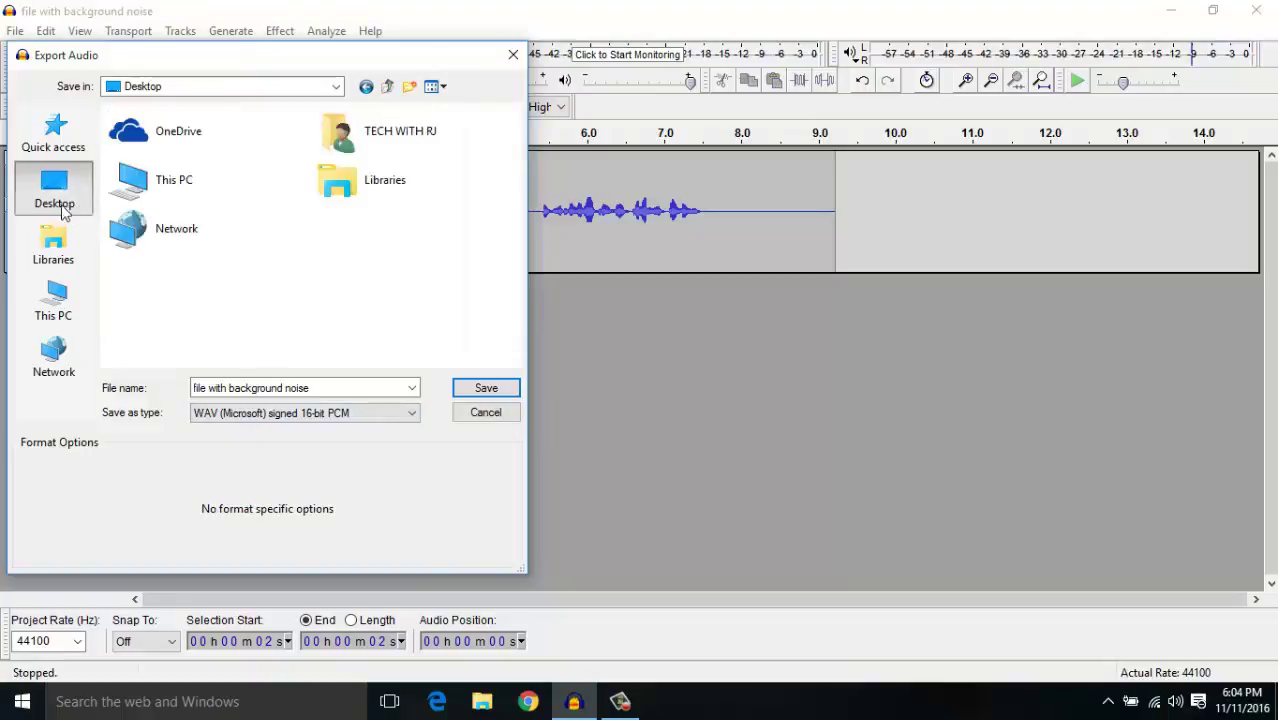
- Name the export "file without background noise" and save it with blank metadata
left_click(357, 389)
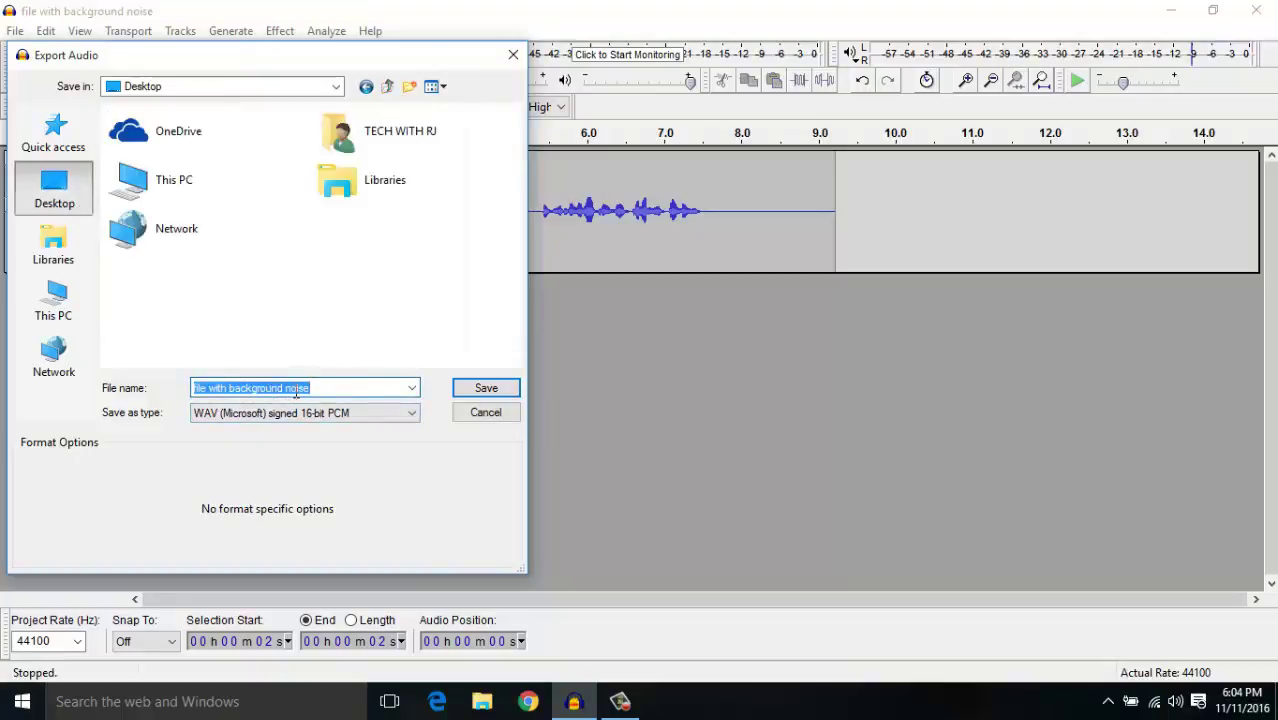
left_click(227, 388)
type("o")
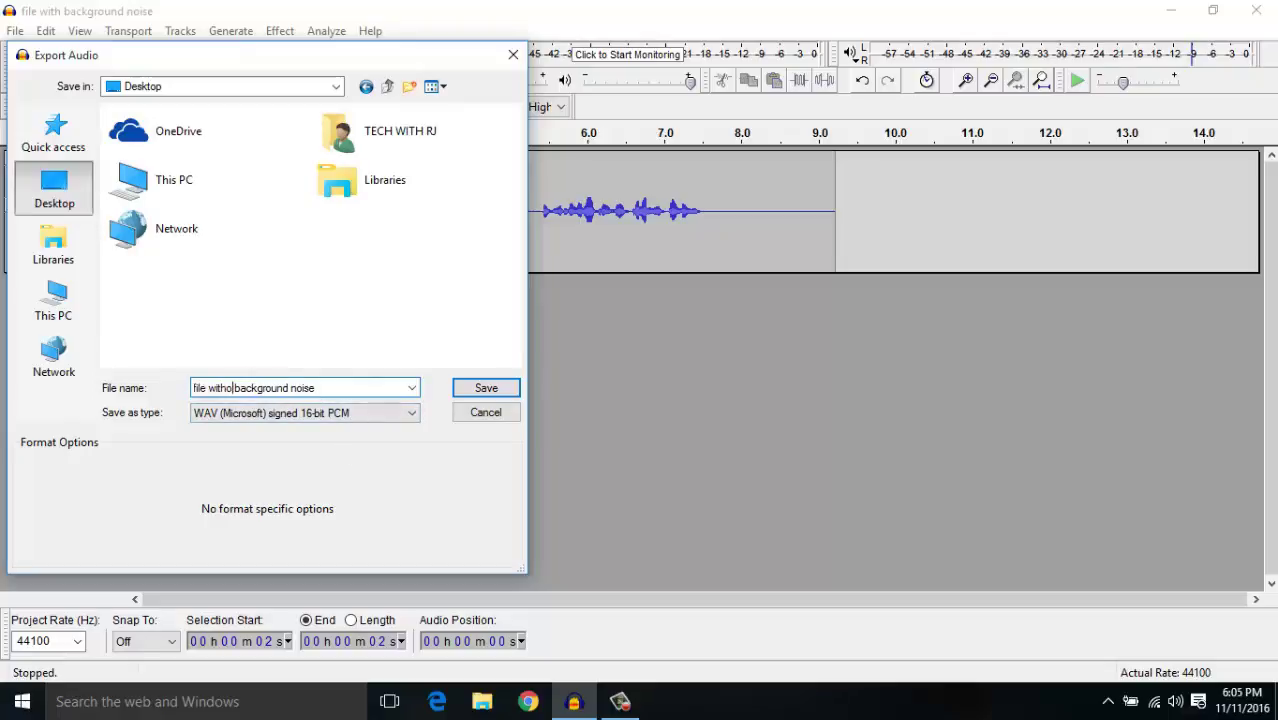
type("ut")
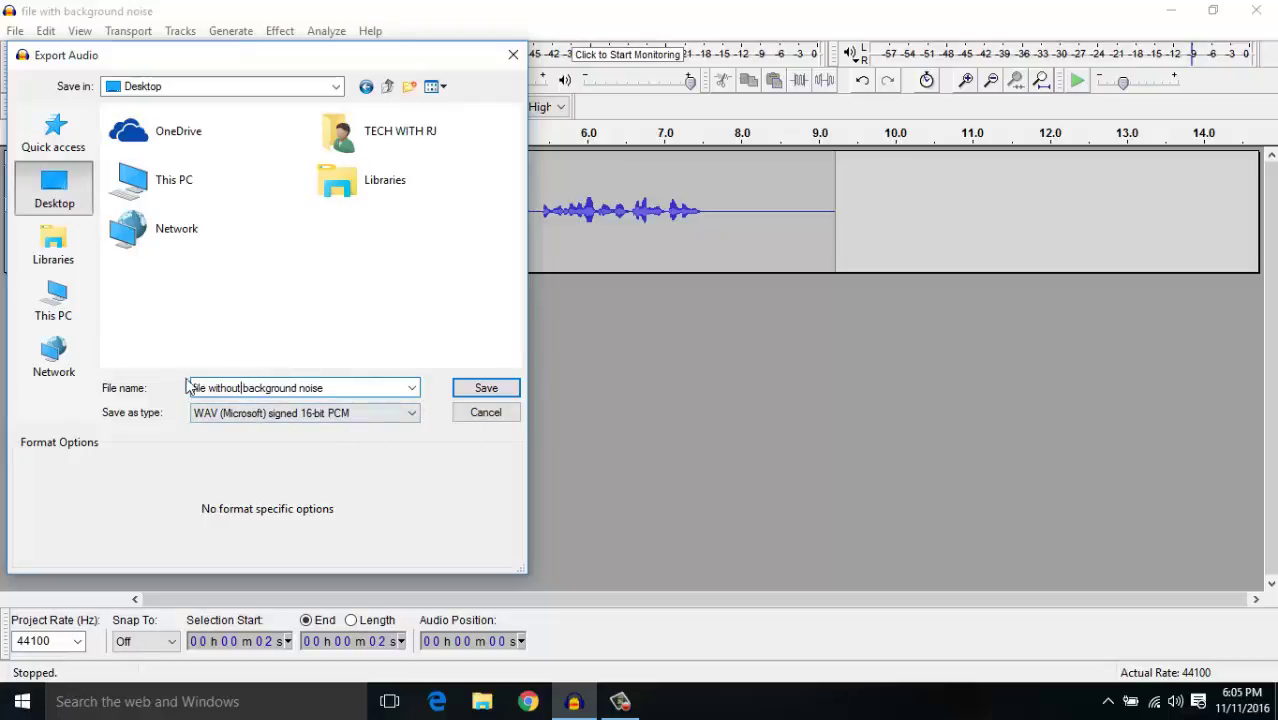
left_click(478, 394)
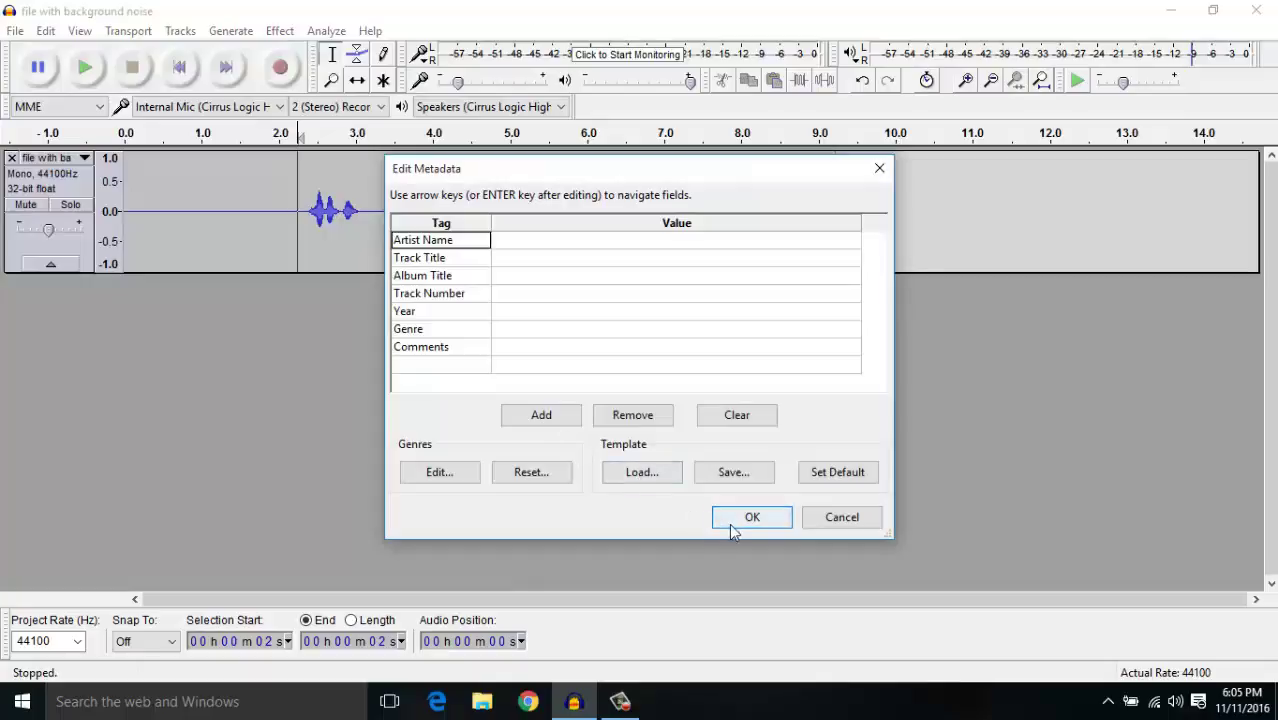
left_click(730, 531)
- Minimize Audacity, move the exported file to an open spot on the desktop, and play it in the Music app before closing the player
left_click(1176, 12)
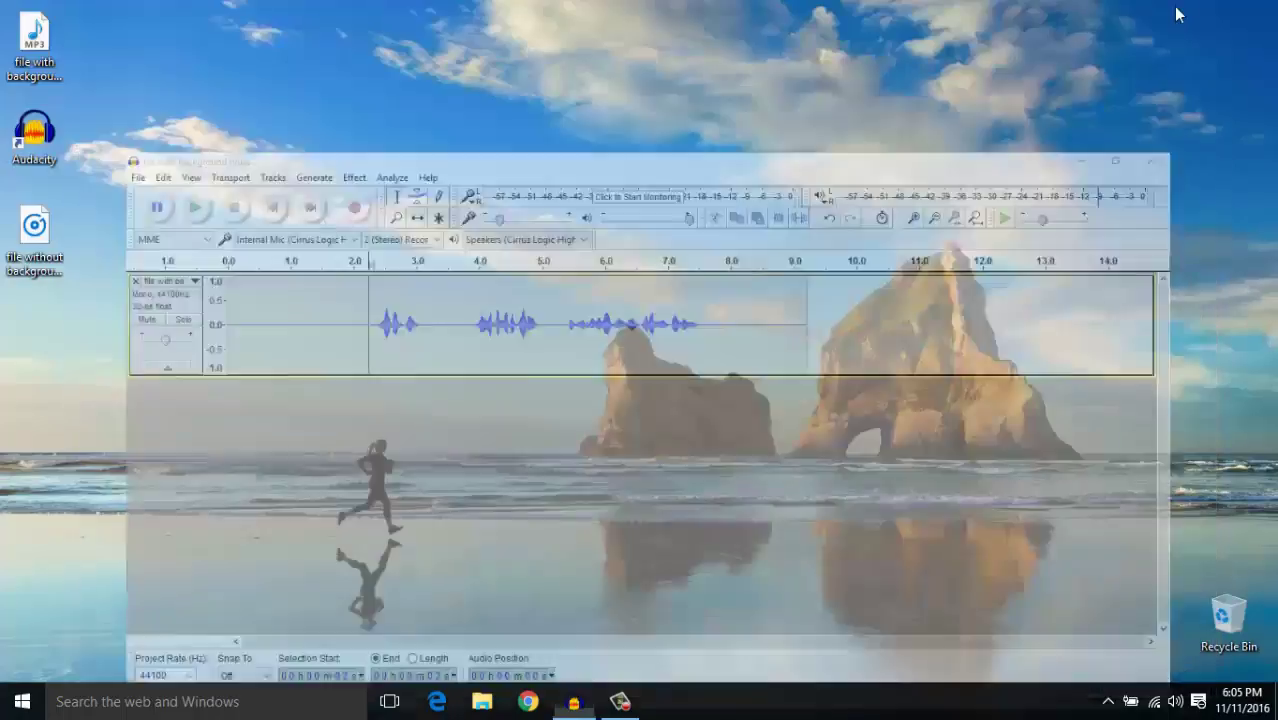
left_click_drag(34, 235, 325, 160)
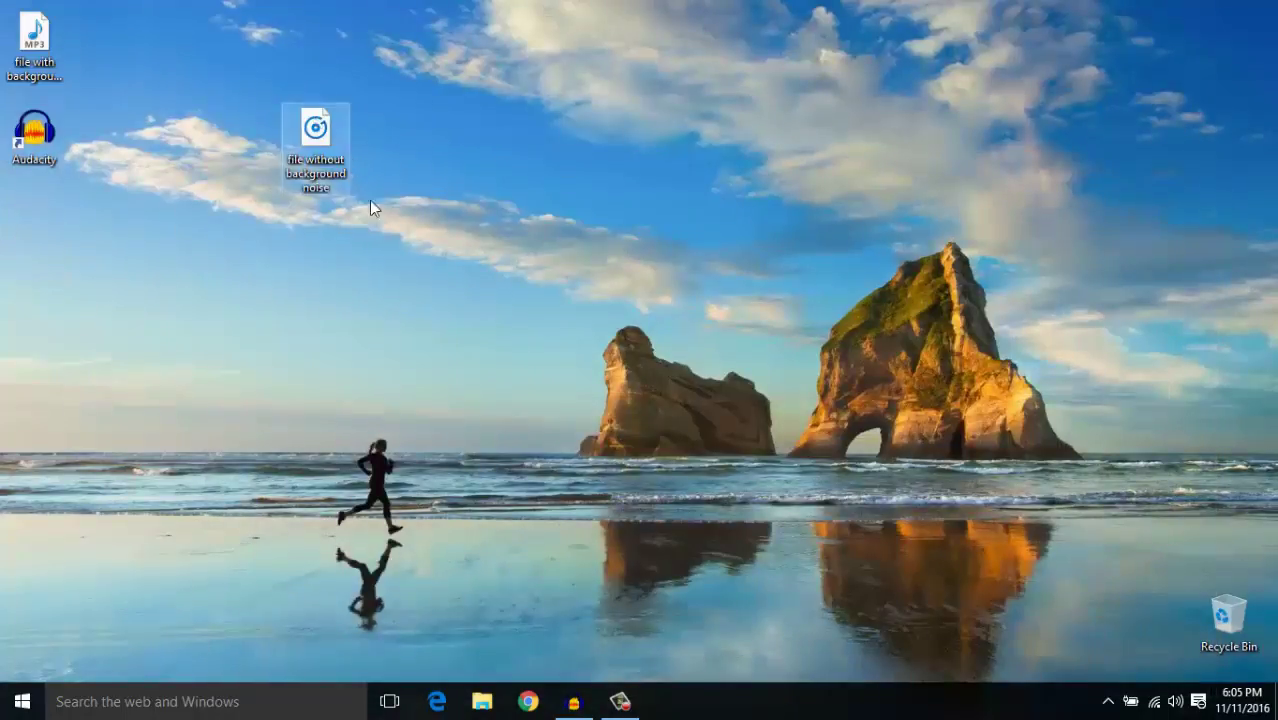
double_click(313, 138)
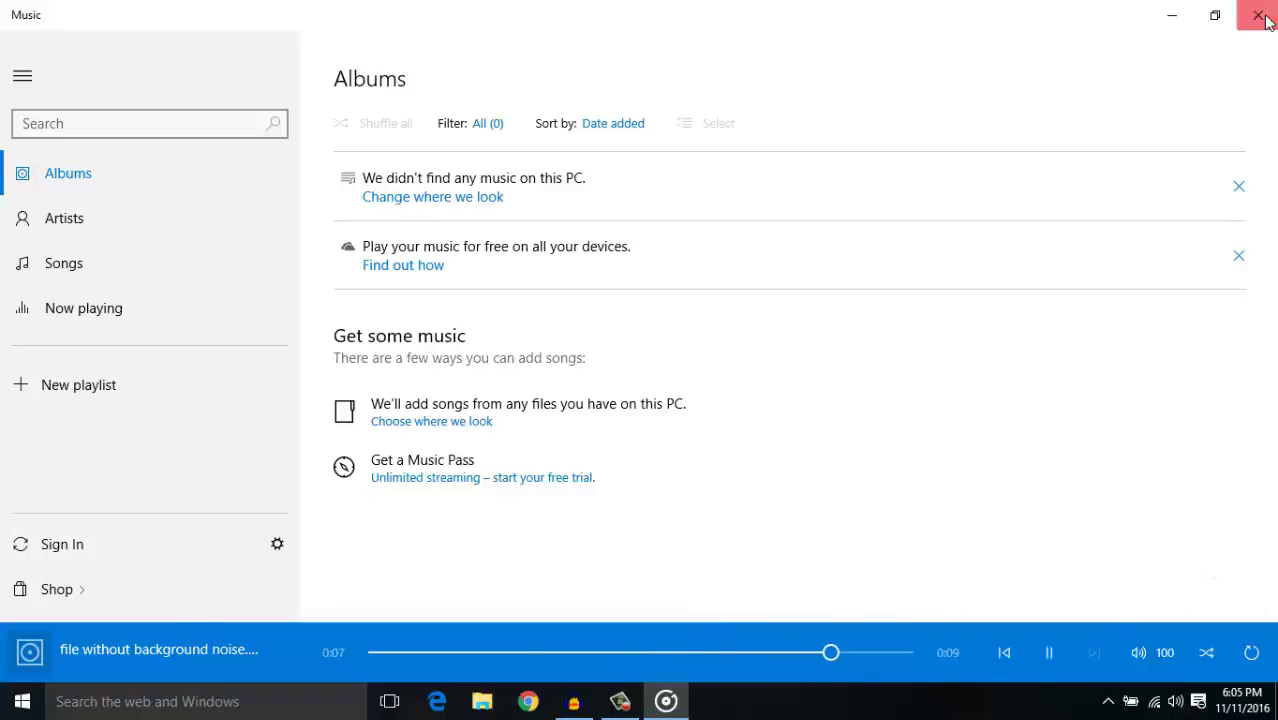
left_click(1258, 15)
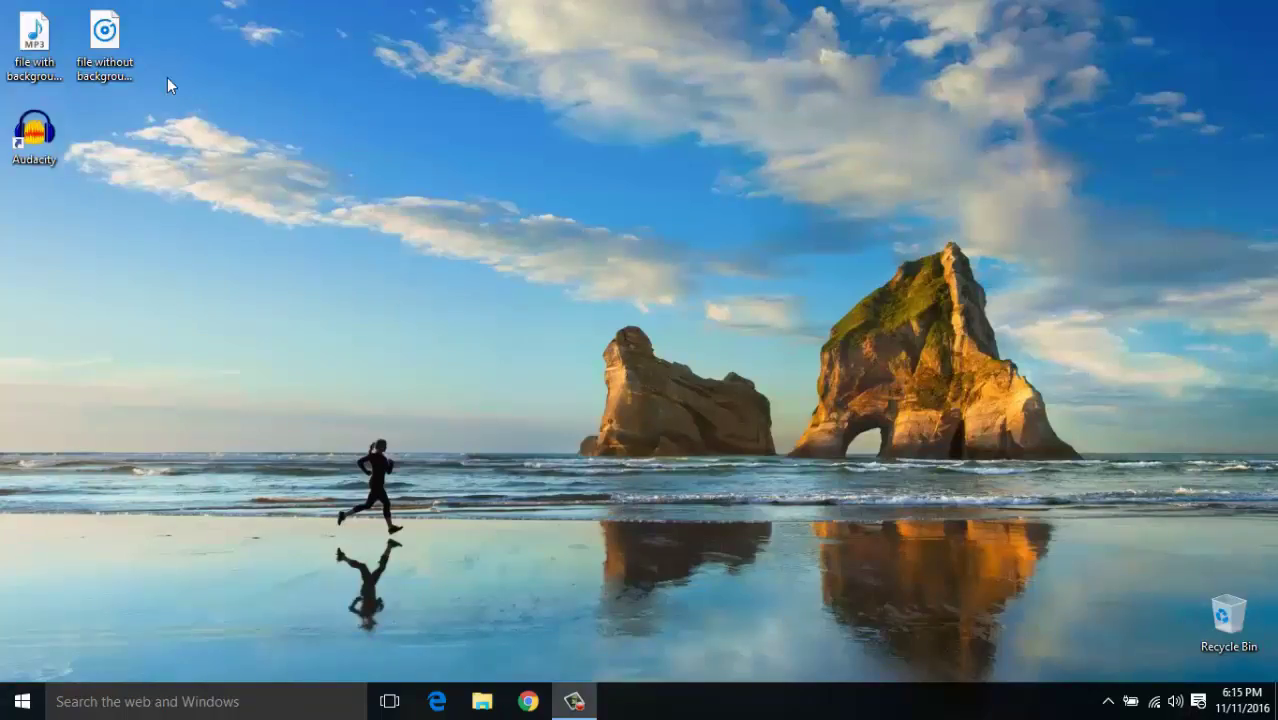